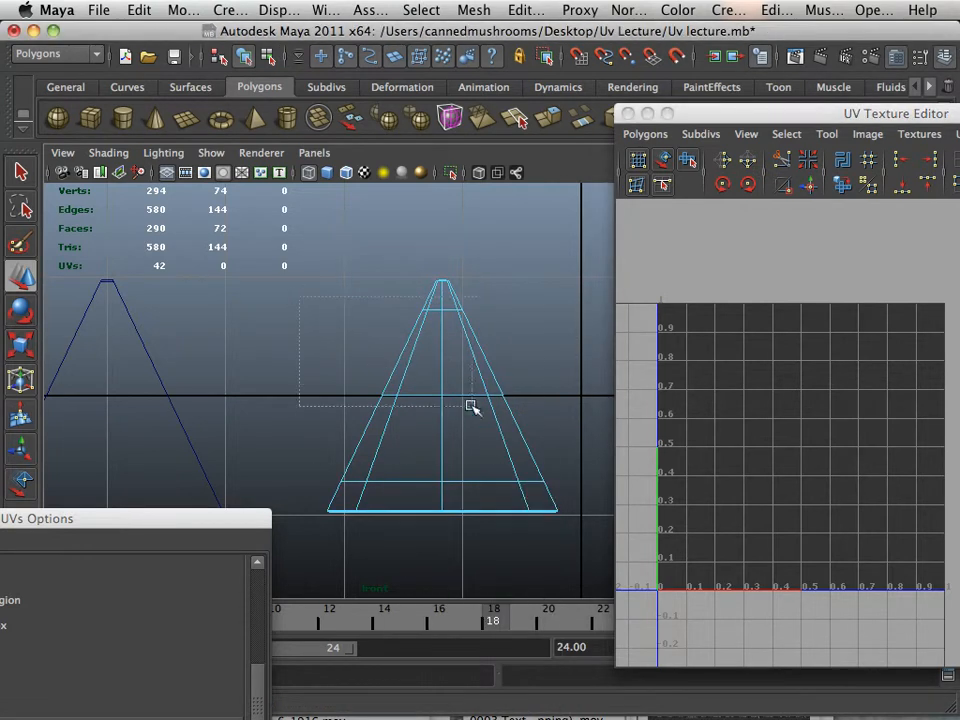
pyautogui.moveTo(543, 472); pyautogui.dragTo(576, 502)
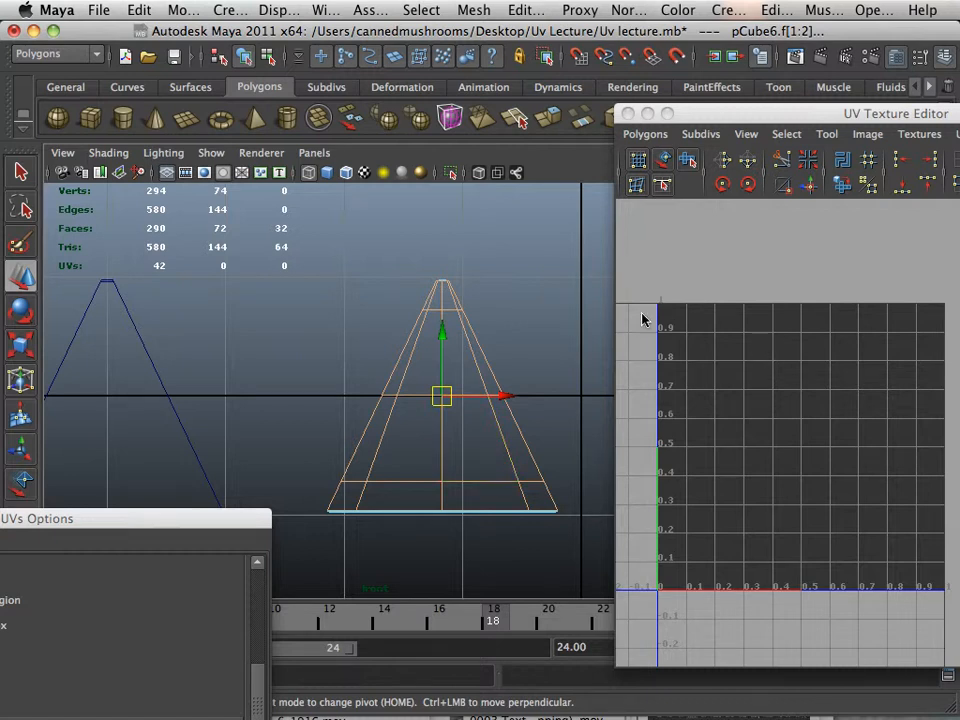
pyautogui.press('space')
pyautogui.press('space')
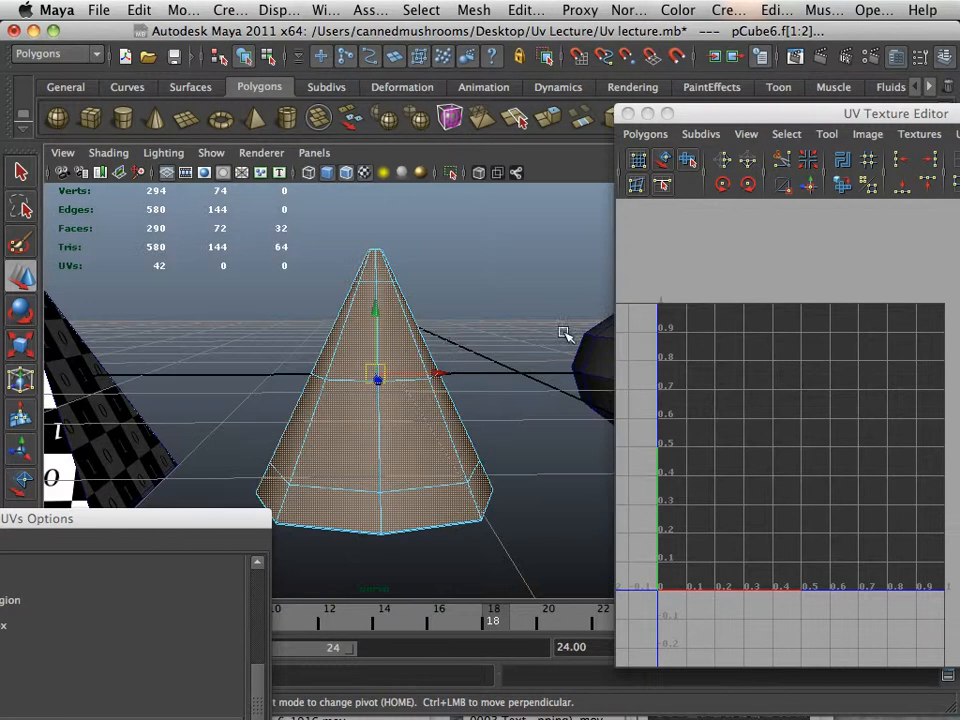
pyautogui.keyDown('alt'); pyautogui.moveTo(392, 333); pyautogui.dragTo(435, 304); pyautogui.keyUp('alt')
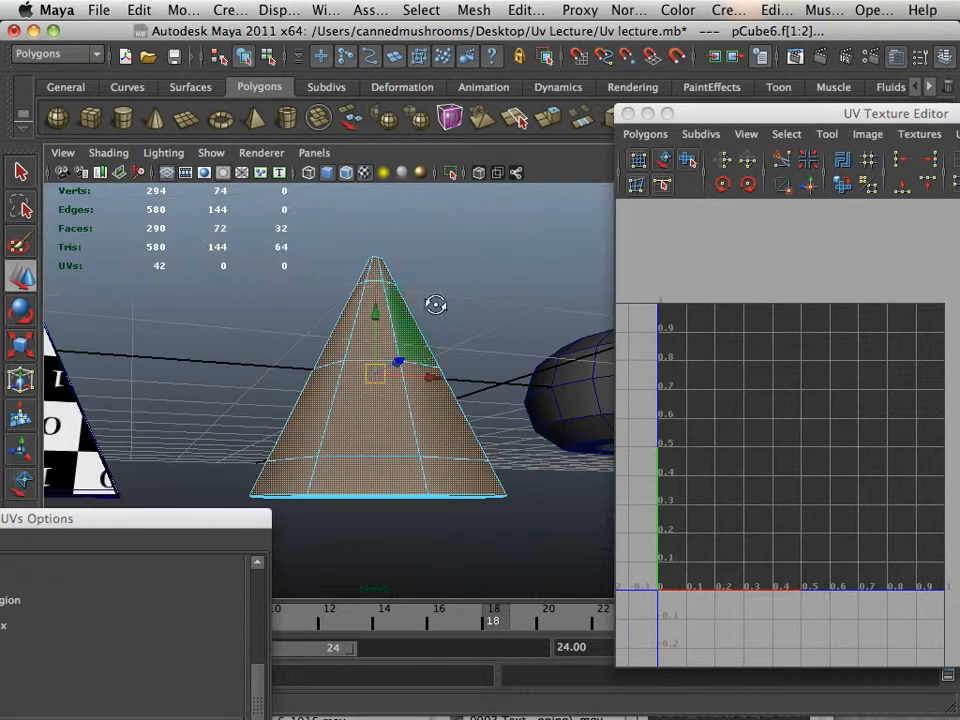
pyautogui.keyDown('alt'); pyautogui.moveTo(435, 304); pyautogui.dragTo(514, 298, button='right'); pyautogui.keyUp('alt')
pyautogui.keyDown('alt'); pyautogui.moveTo(514, 298); pyautogui.dragTo(456, 273); pyautogui.keyUp('alt')
pyautogui.keyDown('alt'); pyautogui.moveTo(456, 273); pyautogui.dragTo(512, 397, button='right'); pyautogui.keyUp('alt')
pyautogui.keyDown('alt'); pyautogui.moveTo(512, 397); pyautogui.dragTo(489, 364); pyautogui.keyUp('alt')
pyautogui.keyDown('alt'); pyautogui.moveTo(489, 364); pyautogui.dragTo(364, 349, button='right'); pyautogui.keyUp('alt')
pyautogui.keyDown('alt'); pyautogui.moveTo(364, 349); pyautogui.dragTo(384, 316); pyautogui.keyUp('alt')
pyautogui.keyDown('alt'); pyautogui.moveTo(384, 316); pyautogui.dragTo(489, 392, button='right'); pyautogui.keyUp('alt')
pyautogui.keyDown('alt'); pyautogui.moveTo(489, 392); pyautogui.dragTo(489, 349, button='middle'); pyautogui.keyUp('alt')
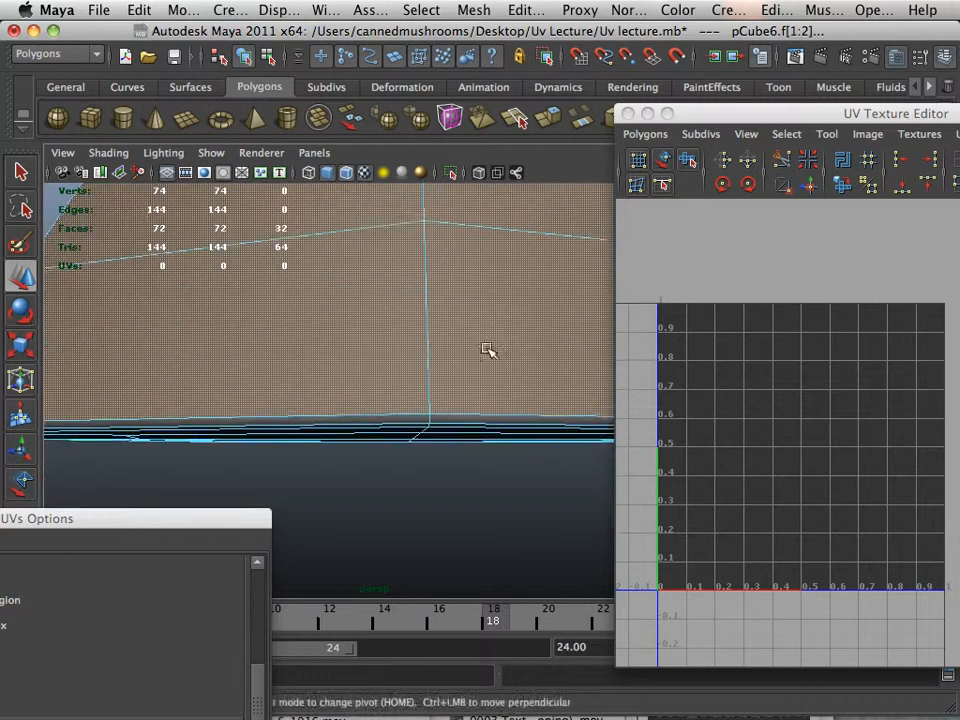
pyautogui.keyDown('alt'); pyautogui.moveTo(489, 349); pyautogui.dragTo(470, 424, button='right'); pyautogui.keyUp('alt')
pyautogui.click(446, 554)
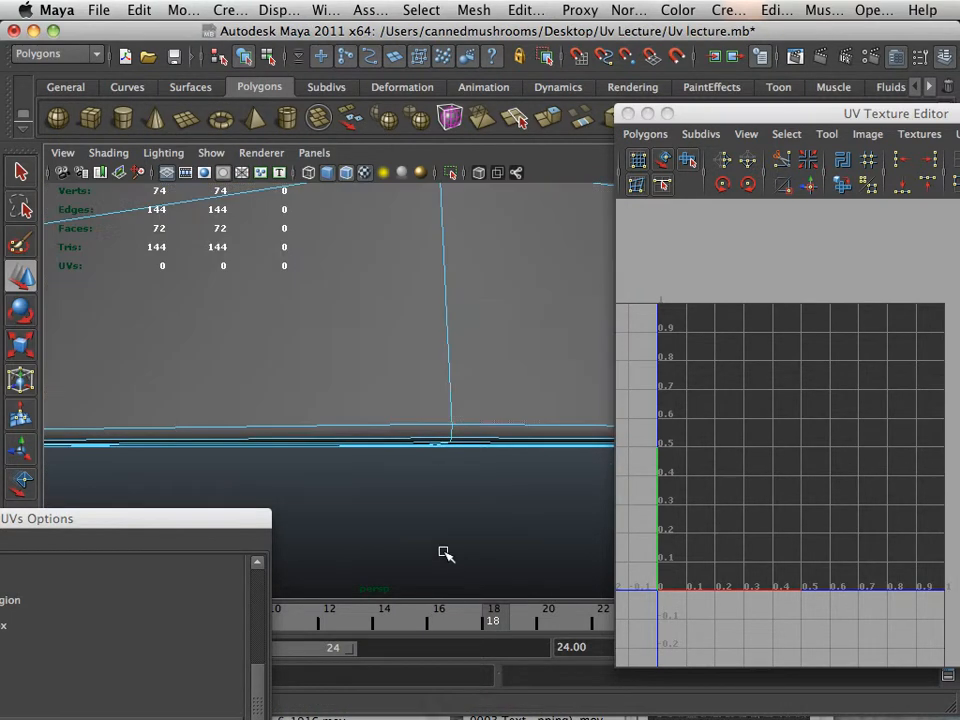
# - Select the five connected edges running in one vertical line from the cone's base up to its tip
pyautogui.moveTo(459, 345); pyautogui.dragTo(459, 392, button='right')
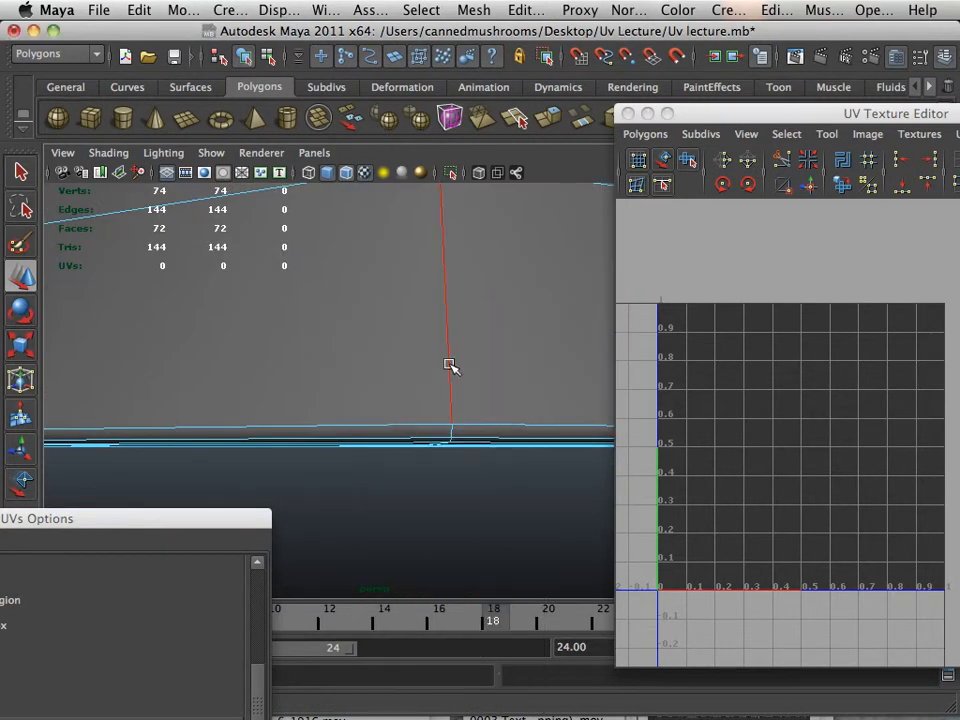
pyautogui.click(451, 418)
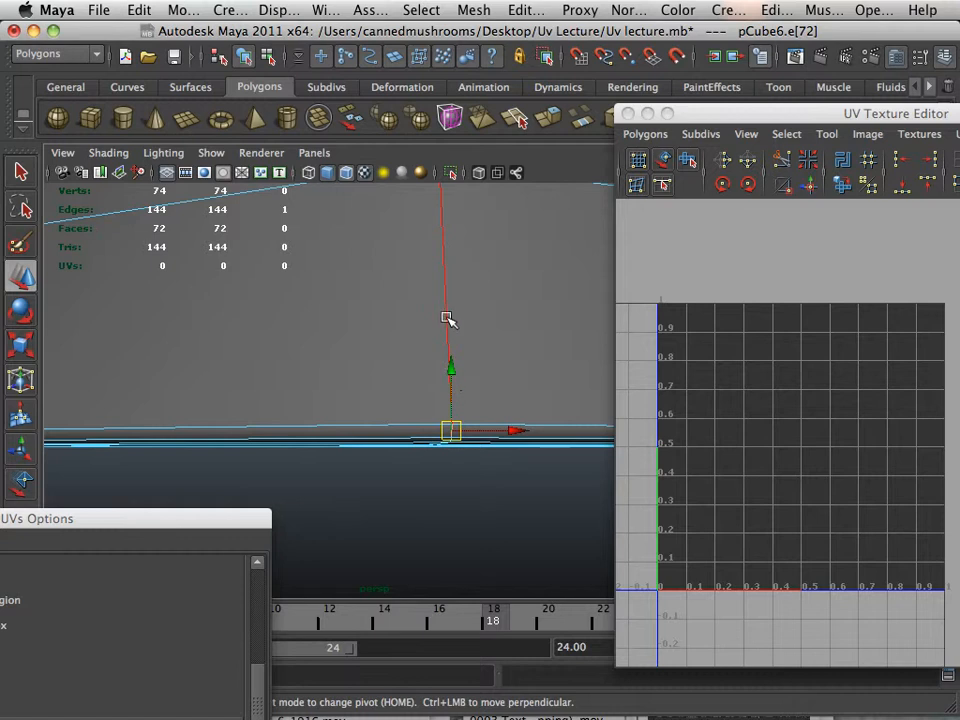
pyautogui.keyDown('shift'); pyautogui.click(447, 318); pyautogui.keyUp('shift')
pyautogui.keyDown('alt'); pyautogui.moveTo(454, 276); pyautogui.dragTo(441, 475, button='middle'); pyautogui.keyUp('alt')
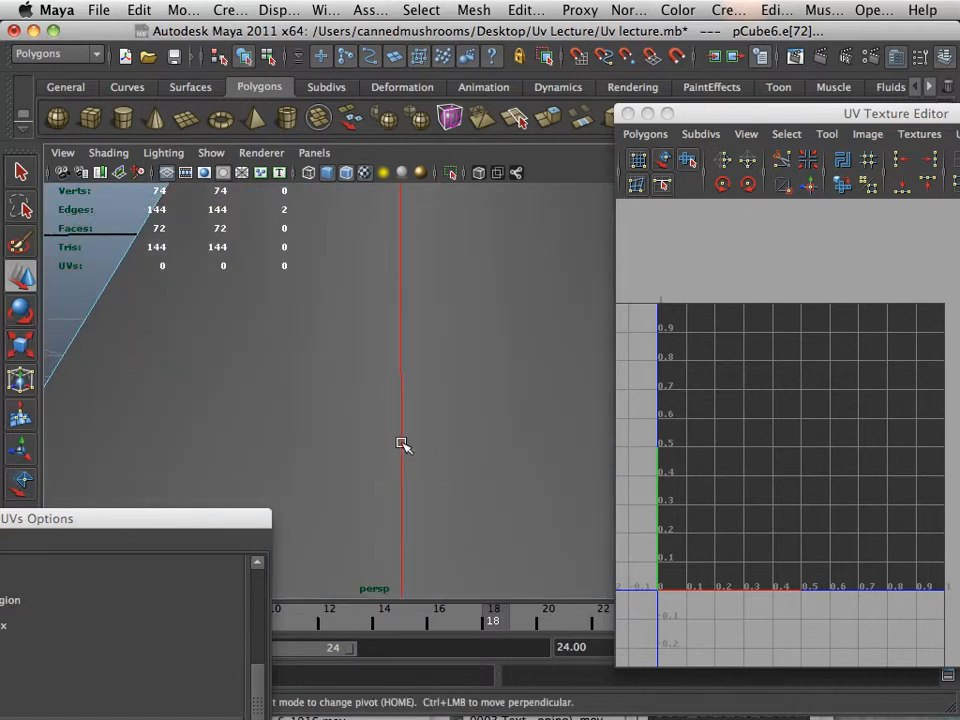
pyautogui.keyDown('shift'); pyautogui.click(401, 443); pyautogui.keyUp('shift')
pyautogui.keyDown('alt'); pyautogui.moveTo(401, 443); pyautogui.dragTo(392, 335, button='right'); pyautogui.keyUp('alt')
pyautogui.keyDown('alt'); pyautogui.moveTo(392, 335); pyautogui.dragTo(427, 508, button='middle'); pyautogui.keyUp('alt')
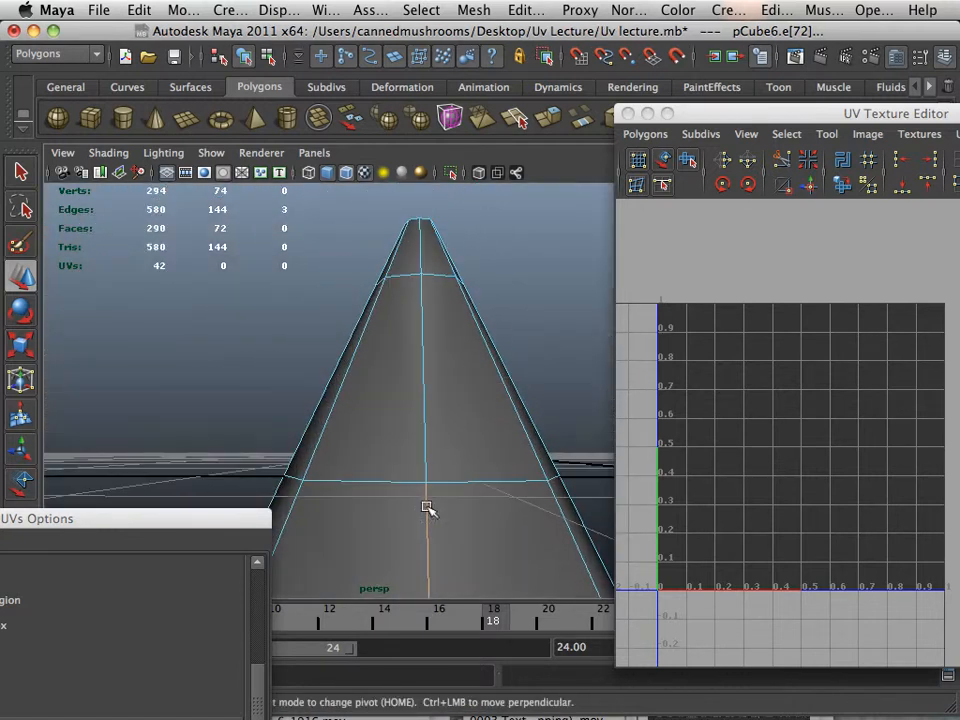
pyautogui.keyDown('shift'); pyautogui.click(426, 437); pyautogui.keyUp('shift')
pyautogui.keyDown('alt'); pyautogui.moveTo(448, 387); pyautogui.dragTo(450, 503, button='middle'); pyautogui.keyUp('alt')
pyautogui.keyDown('alt'); pyautogui.moveTo(450, 503); pyautogui.dragTo(617, 548, button='right'); pyautogui.keyUp('alt')
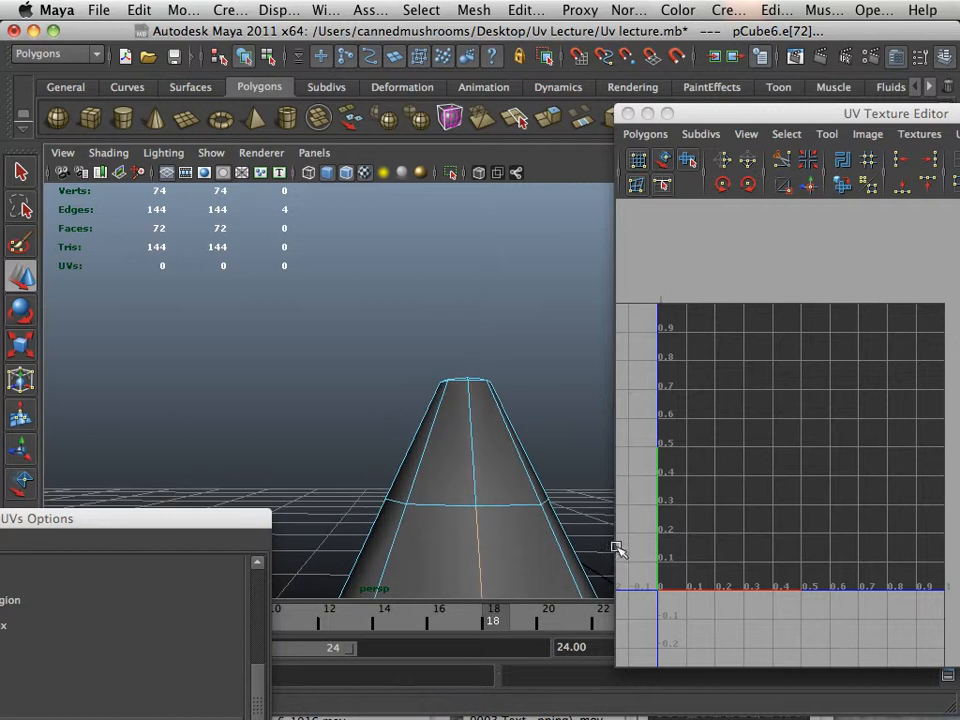
pyautogui.keyDown('alt'); pyautogui.moveTo(518, 478); pyautogui.dragTo(407, 446, button='right'); pyautogui.keyUp('alt')
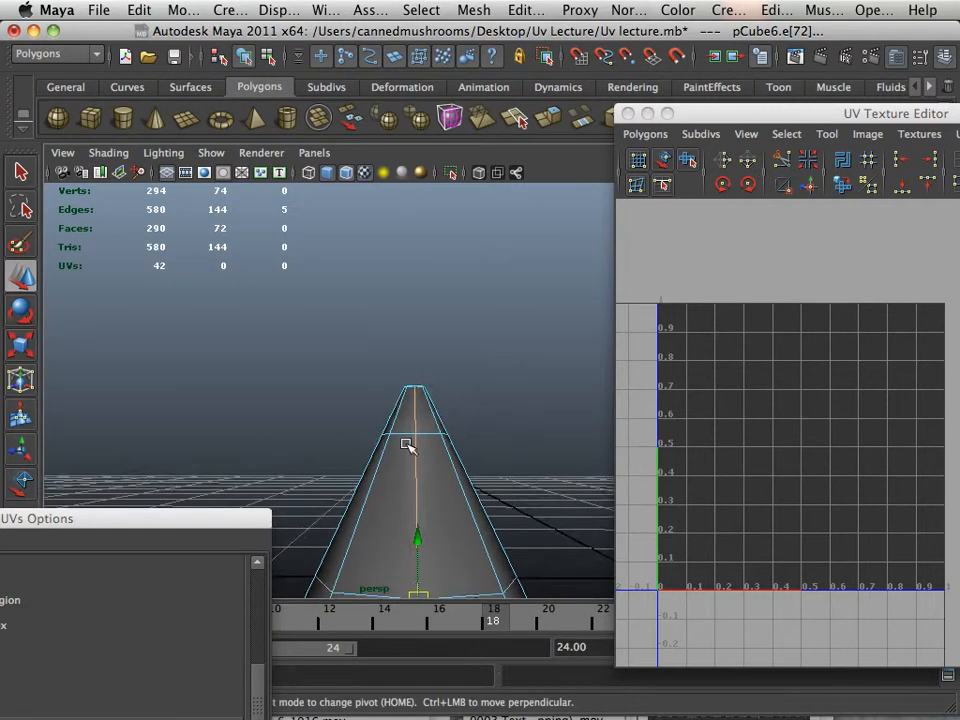
pyautogui.keyDown('alt'); pyautogui.moveTo(407, 446); pyautogui.dragTo(396, 226, button='middle'); pyautogui.keyUp('alt')
pyautogui.keyDown('alt'); pyautogui.moveTo(450, 372); pyautogui.dragTo(403, 371, button='right'); pyautogui.keyUp('alt')
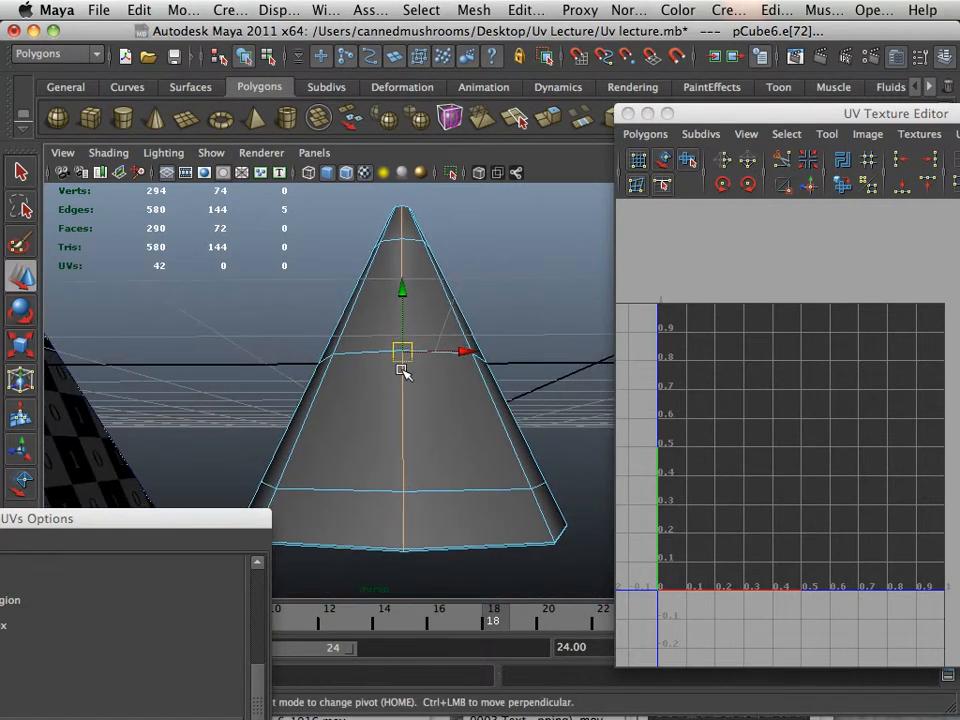
# - Convert the selected edge line into a selection of all faces around the cone's side and check it from several angles
pyautogui.keyDown('ctrl'); pyautogui.rightClick(403, 374); pyautogui.keyUp('ctrl')
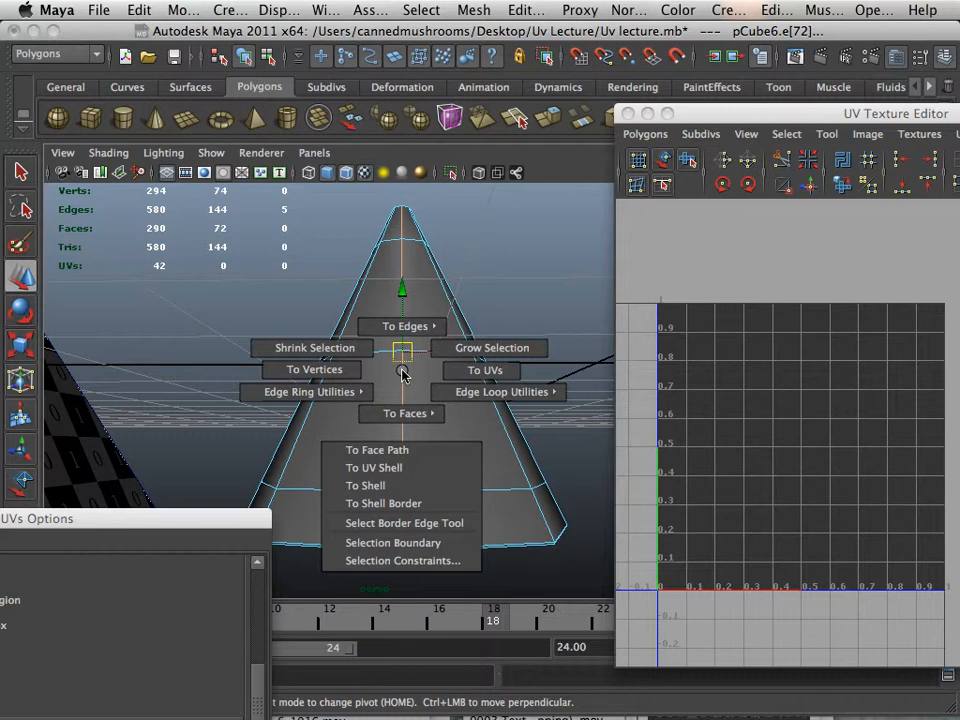
pyautogui.keyDown('ctrl'); pyautogui.moveTo(402, 374); pyautogui.dragTo(399, 474, button='right'); pyautogui.keyUp('ctrl')
pyautogui.keyDown('alt'); pyautogui.moveTo(410, 463); pyautogui.dragTo(512, 493); pyautogui.keyUp('alt')
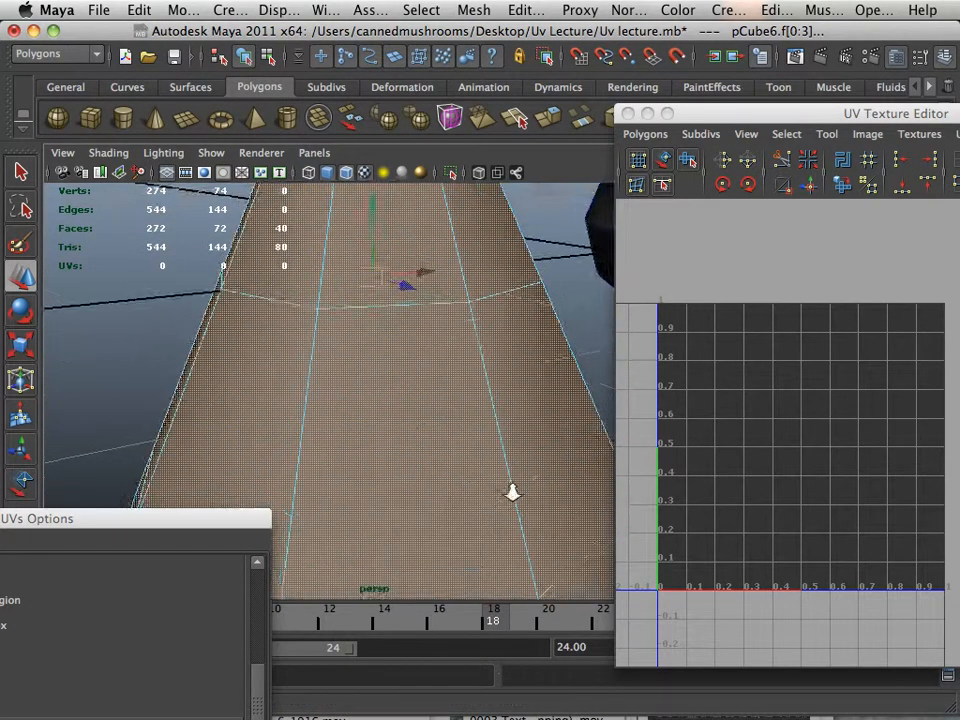
pyautogui.keyDown('alt'); pyautogui.moveTo(512, 493); pyautogui.dragTo(439, 465, button='right'); pyautogui.keyUp('alt')
pyautogui.keyDown('alt'); pyautogui.moveTo(439, 465); pyautogui.dragTo(465, 510); pyautogui.keyUp('alt')
pyautogui.keyDown('alt'); pyautogui.moveTo(465, 510); pyautogui.dragTo(348, 460, button='right'); pyautogui.keyUp('alt')
pyautogui.keyDown('alt'); pyautogui.moveTo(348, 460); pyautogui.dragTo(321, 454); pyautogui.keyUp('alt')
pyautogui.keyDown('alt'); pyautogui.moveTo(321, 454); pyautogui.dragTo(375, 470, button='right'); pyautogui.keyUp('alt')
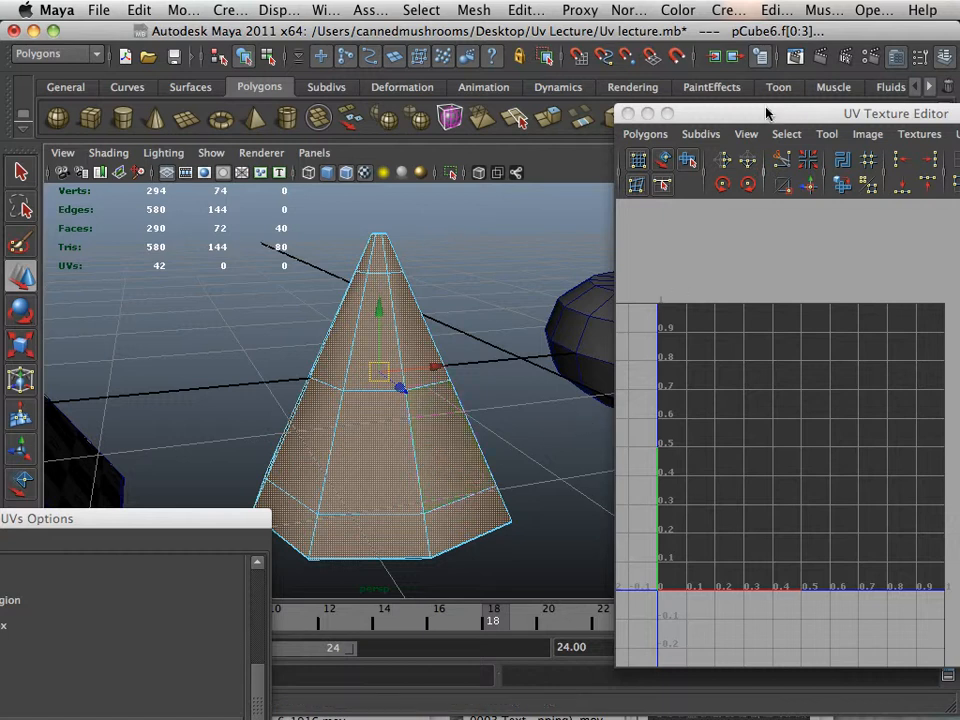
# - Apply a cylindrical UV mapping to the selected side faces of the cone
pyautogui.click(775, 10)
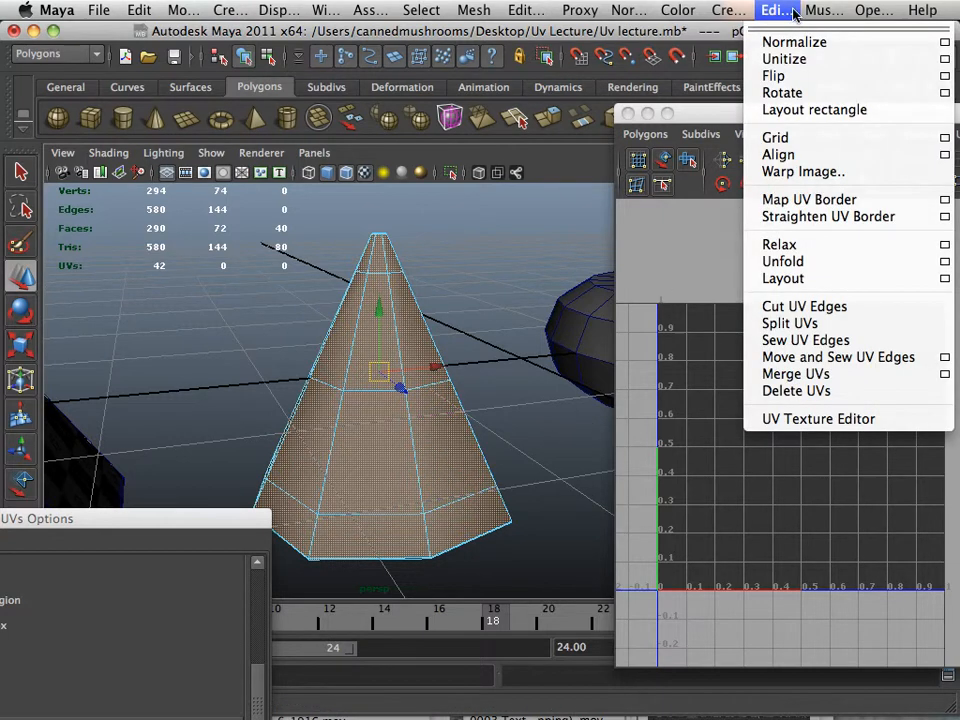
pyautogui.moveTo(735, 10)
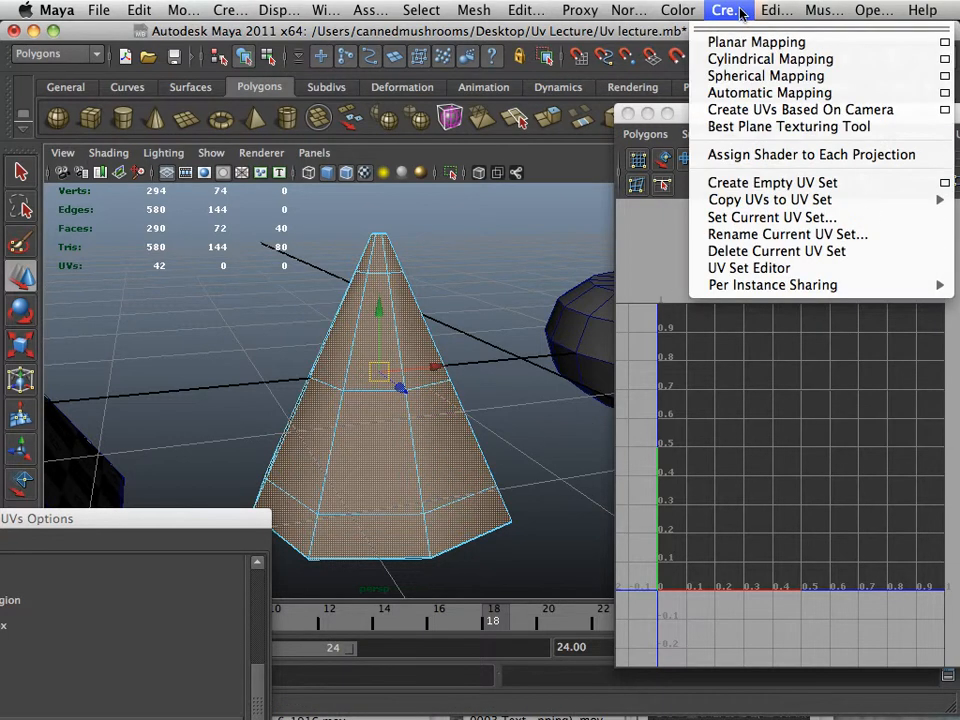
pyautogui.click(748, 61)
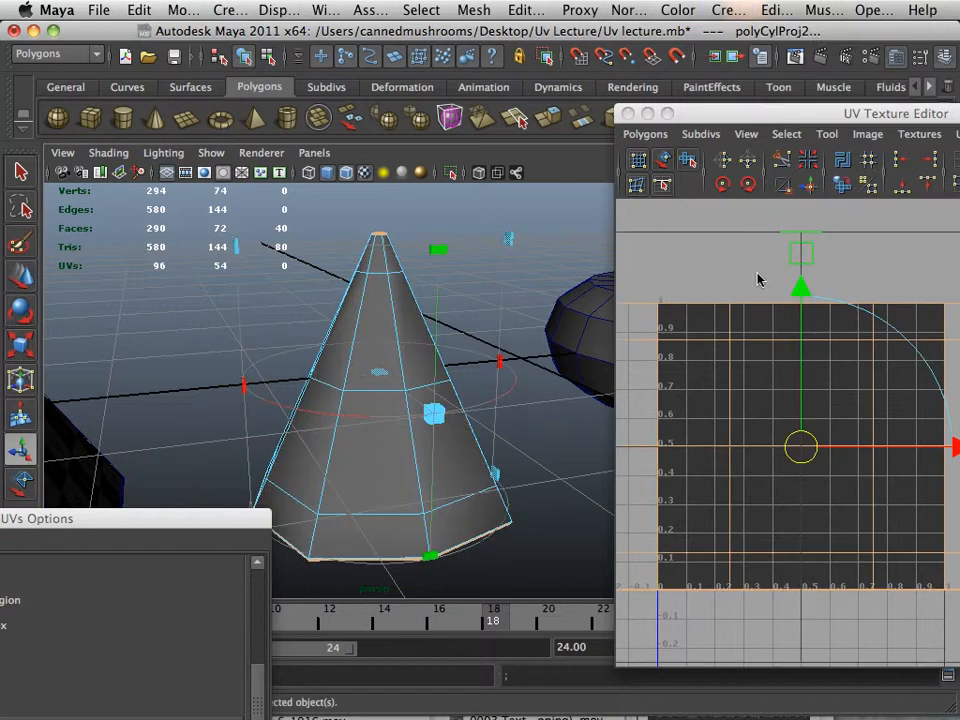
# - Select the whole cone and assign the existing lambert3 checker material to it
pyautogui.moveTo(415, 362); pyautogui.dragTo(411, 326, button='right')
pyautogui.click(394, 354)
pyautogui.rightClick(396, 360)
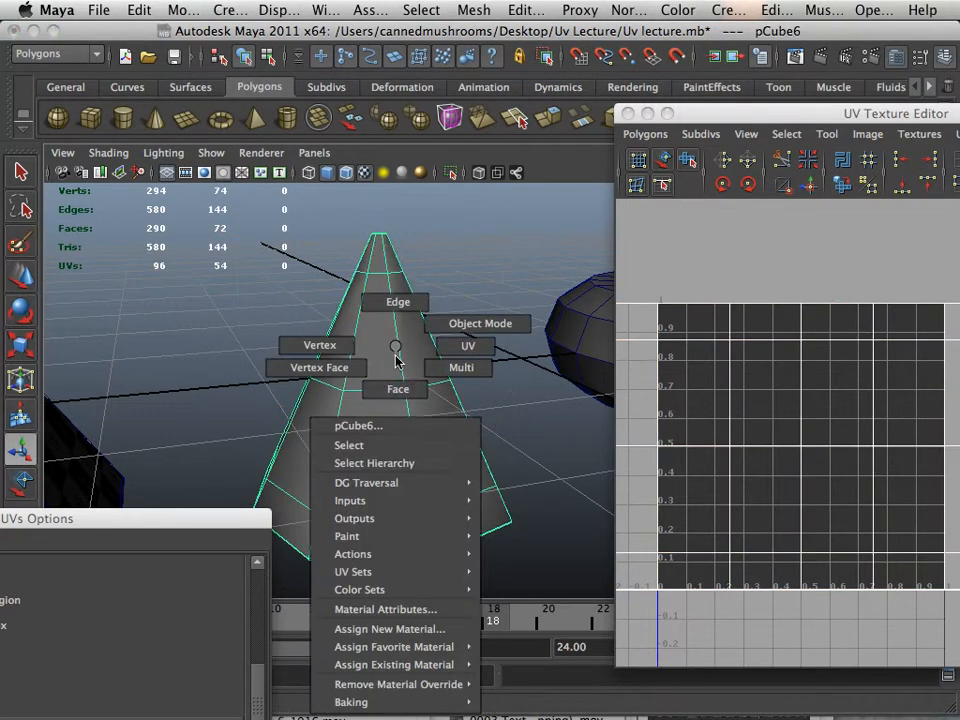
pyautogui.moveTo(425, 657)
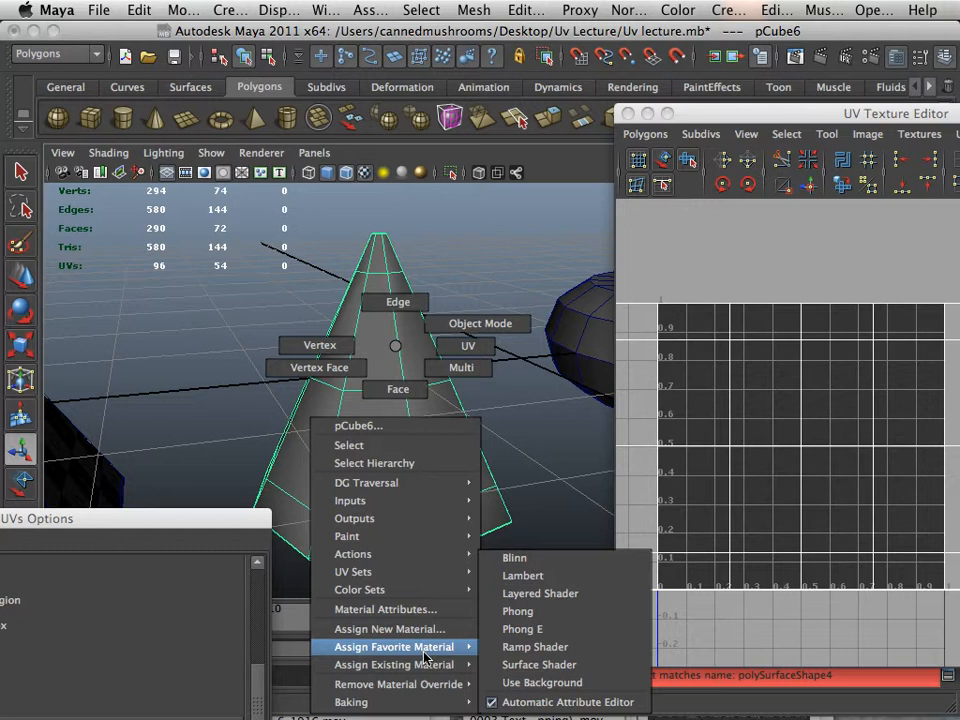
pyautogui.click(535, 629)
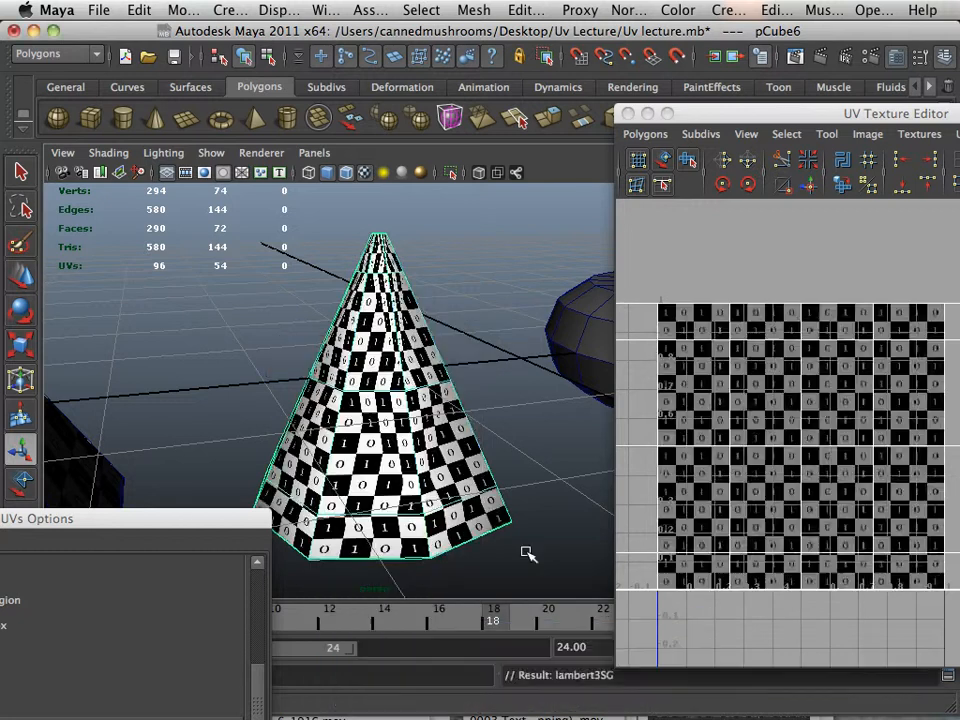
pyautogui.click(514, 529)
pyautogui.scroll(5, 458, 470)
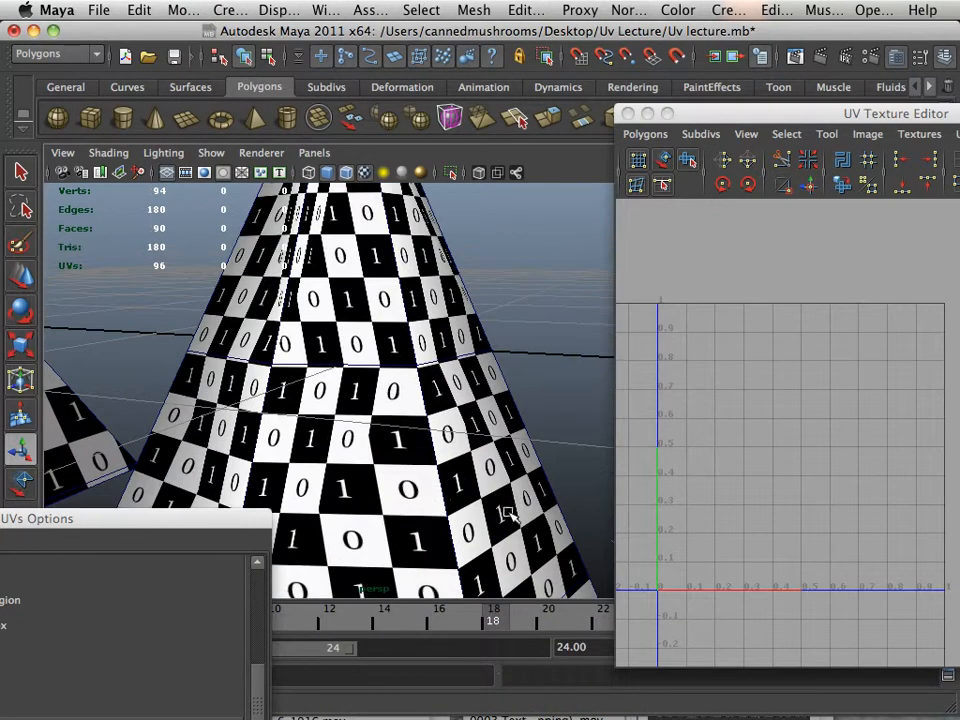
# - Unfold the top row of UVs on the cone's cylindrically mapped shell
pyautogui.click(440, 462)
pyautogui.keyDown('alt'); pyautogui.moveTo(440, 462); pyautogui.dragTo(294, 403, button='right'); pyautogui.keyUp('alt')
pyautogui.keyDown('alt'); pyautogui.moveTo(294, 403); pyautogui.dragTo(393, 412); pyautogui.keyUp('alt')
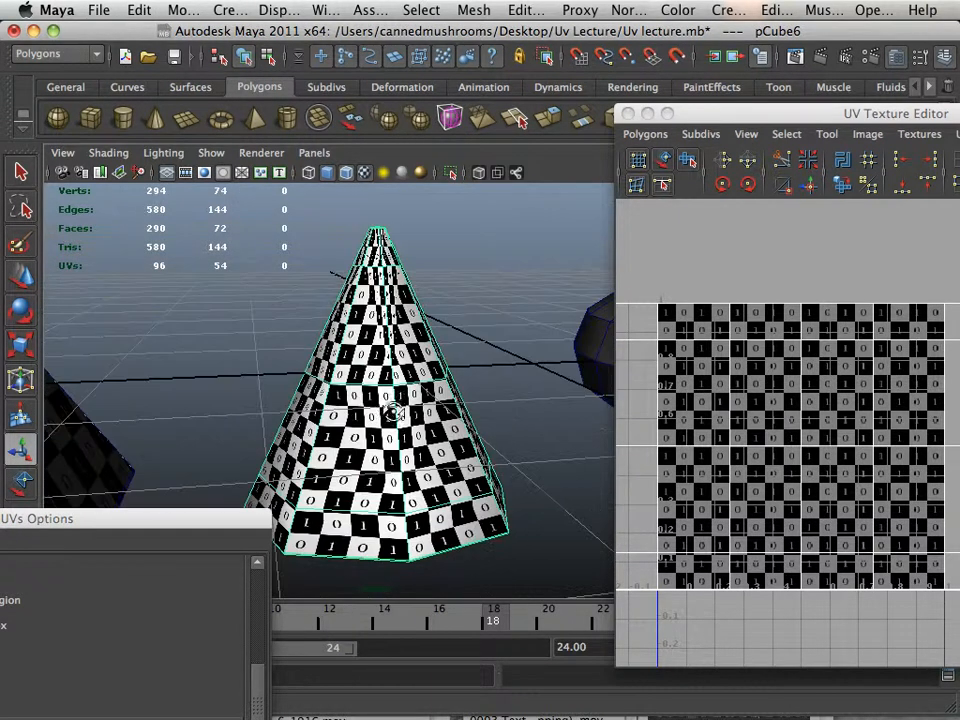
pyautogui.scroll(-3, 864, 437)
pyautogui.keyDown('alt'); pyautogui.moveTo(859, 435); pyautogui.dragTo(754, 425, button='middle'); pyautogui.keyUp('alt')
pyautogui.moveTo(757, 398); pyautogui.dragTo(831, 388, button='right')
pyautogui.moveTo(650, 362); pyautogui.dragTo(693, 383)
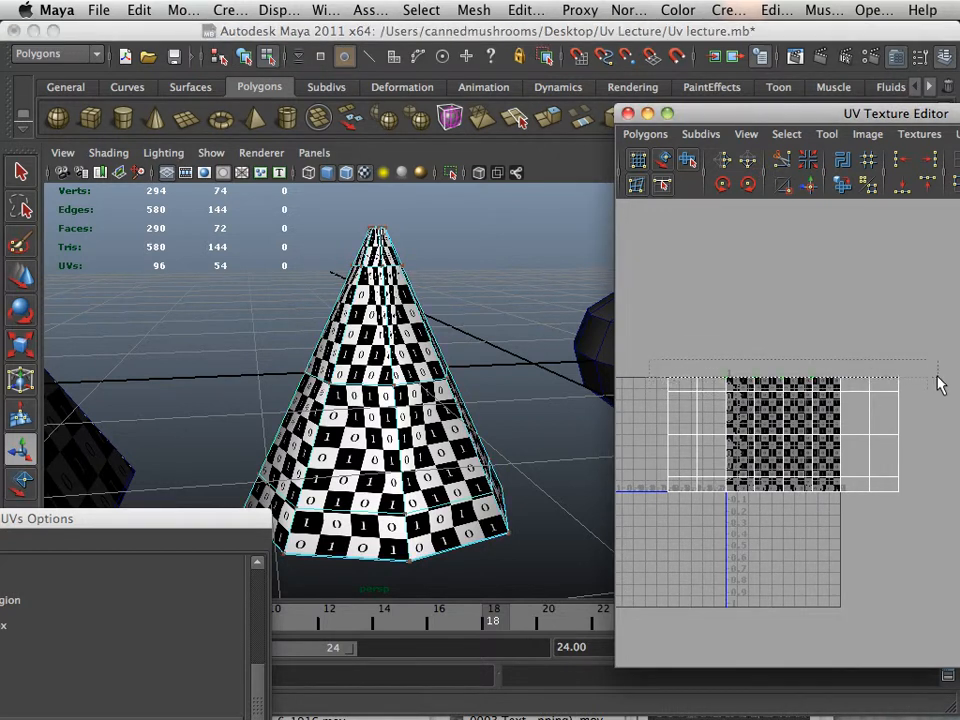
pyautogui.moveTo(937, 383); pyautogui.dragTo(936, 388)
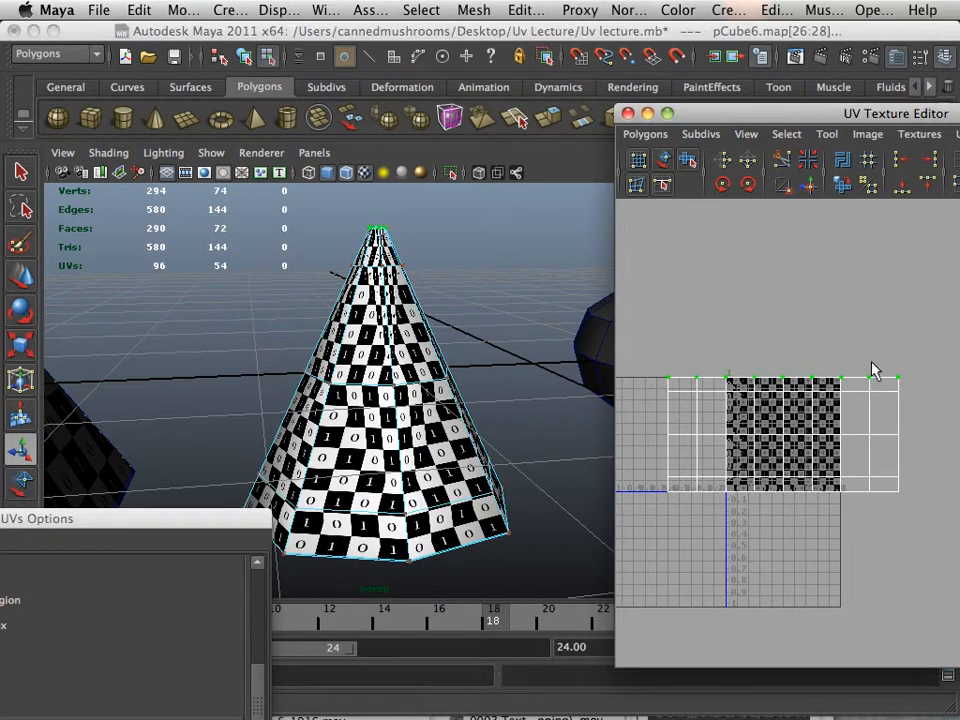
pyautogui.click(843, 187)
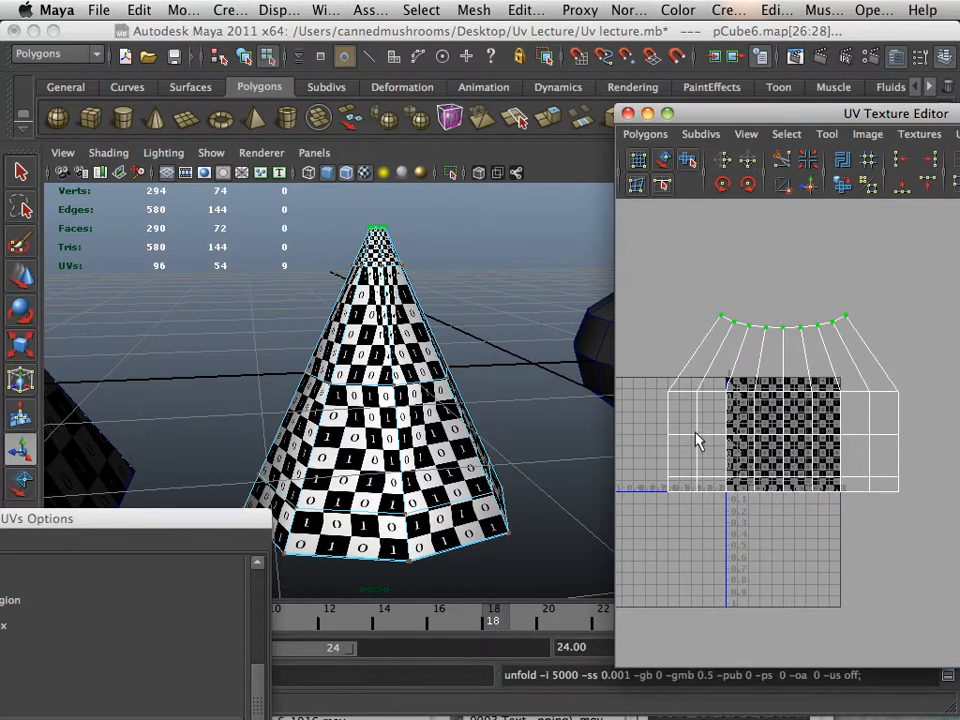
# - Unfold the remaining four UV rows one at a time, from the second row down to the bottom edge of the shell
pyautogui.click(838, 187)
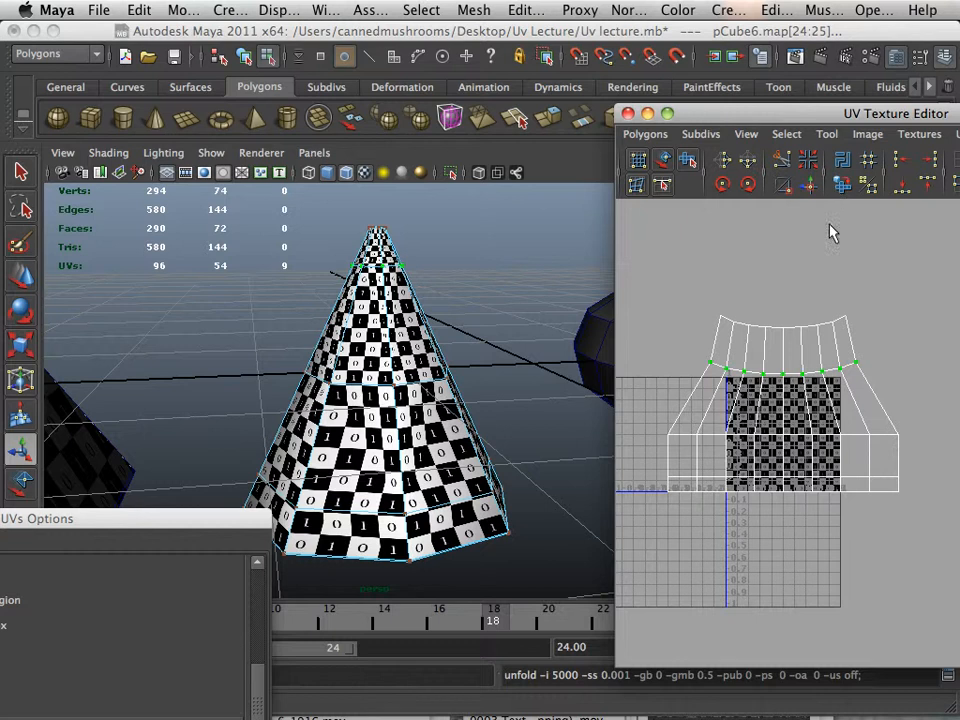
pyautogui.moveTo(665, 428); pyautogui.dragTo(921, 449)
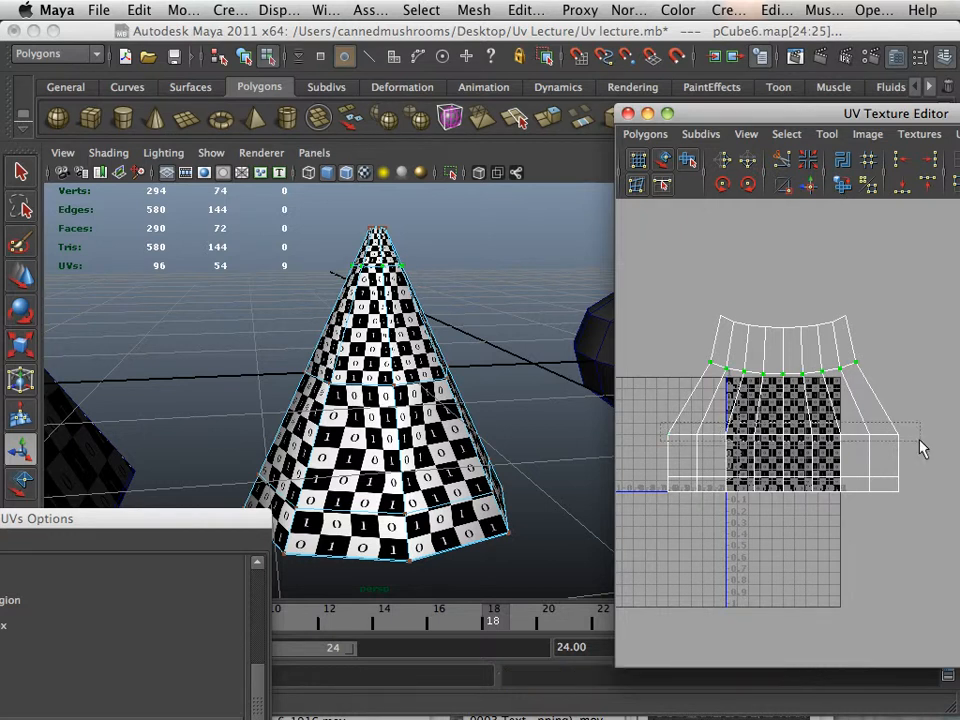
pyautogui.click(843, 188)
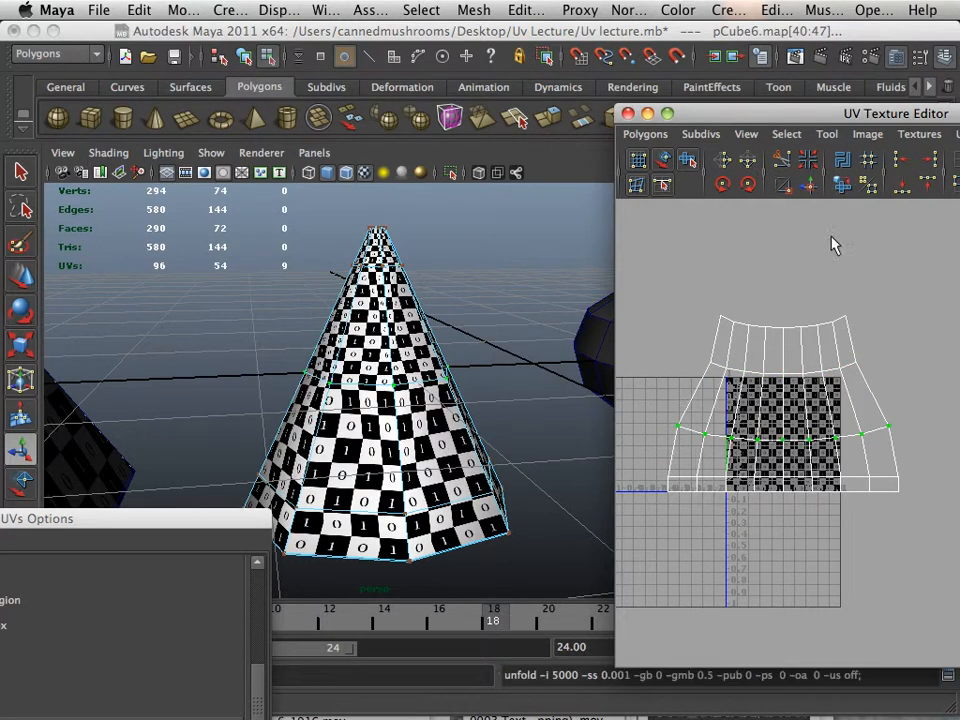
pyautogui.moveTo(662, 465); pyautogui.dragTo(907, 493)
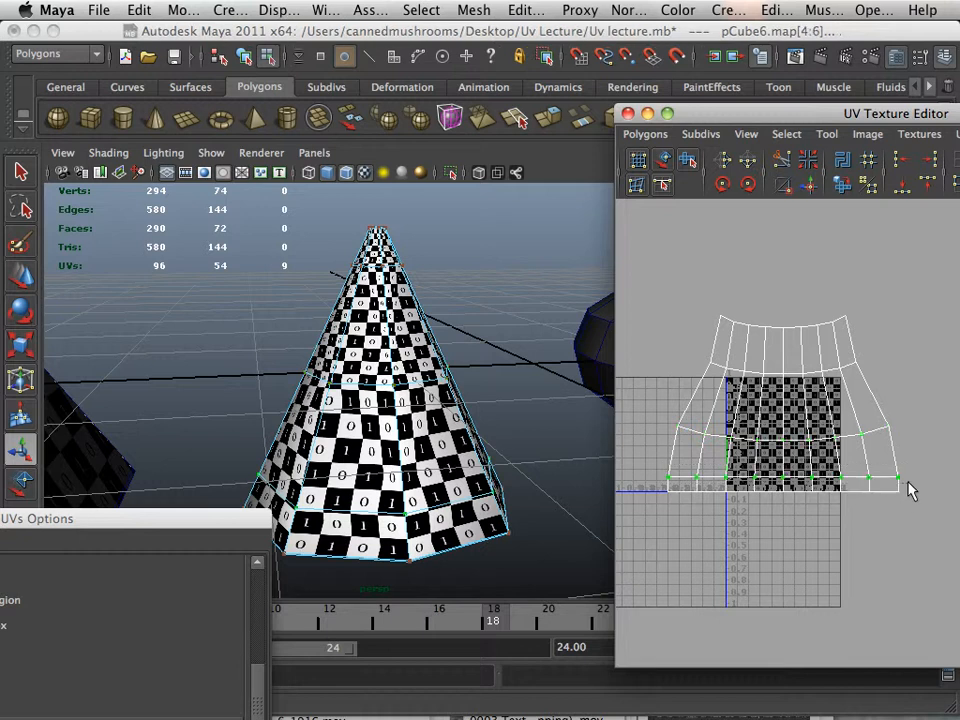
pyautogui.click(841, 184)
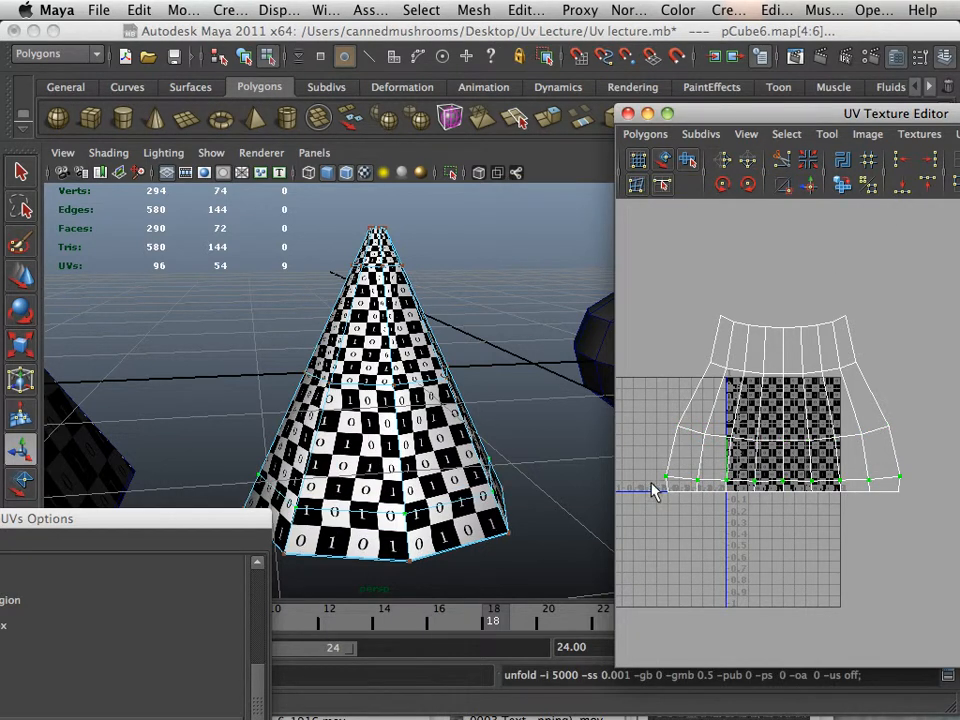
pyautogui.moveTo(655, 490); pyautogui.dragTo(925, 526)
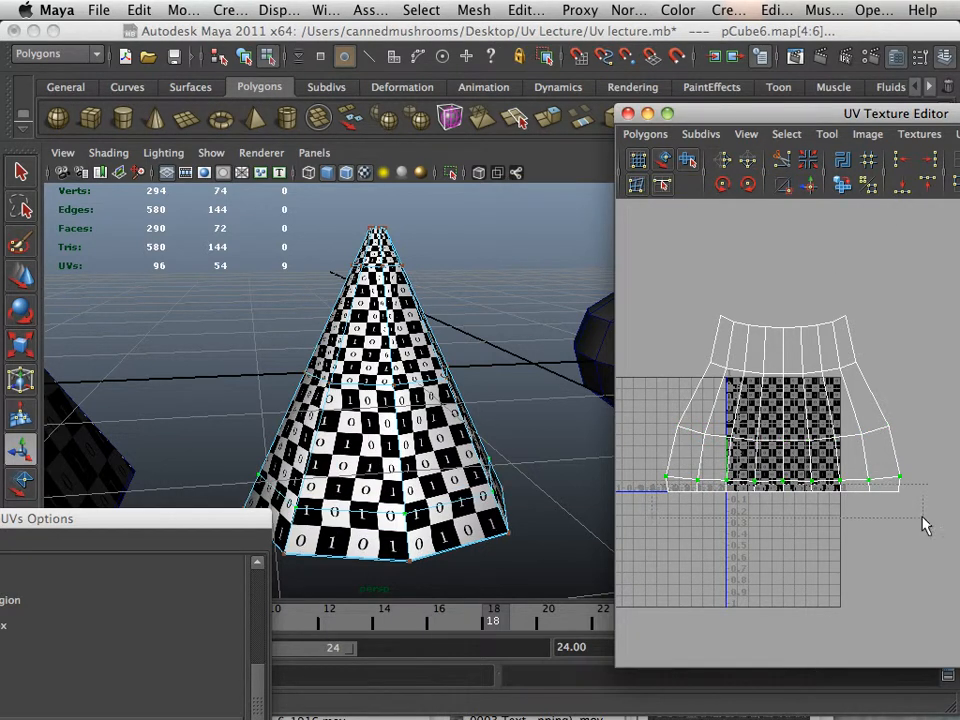
pyautogui.click(842, 192)
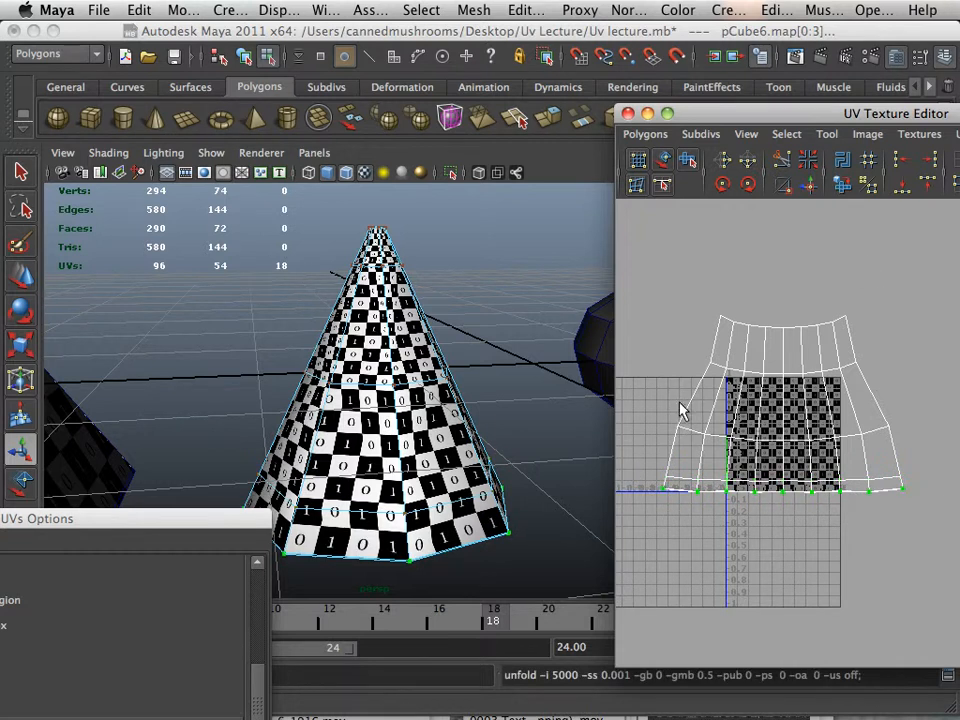
# - Unfold the upper three rows of UVs together on the cone's side shell
pyautogui.keyDown('alt'); pyautogui.moveTo(479, 469); pyautogui.dragTo(457, 468); pyautogui.keyUp('alt')
pyautogui.scroll(5, 410, 458)
pyautogui.keyDown('alt'); pyautogui.moveTo(457, 468); pyautogui.dragTo(528, 536, button='right'); pyautogui.keyUp('alt')
pyautogui.keyDown('alt'); pyautogui.moveTo(458, 406); pyautogui.dragTo(454, 463, button='middle'); pyautogui.keyUp('alt')
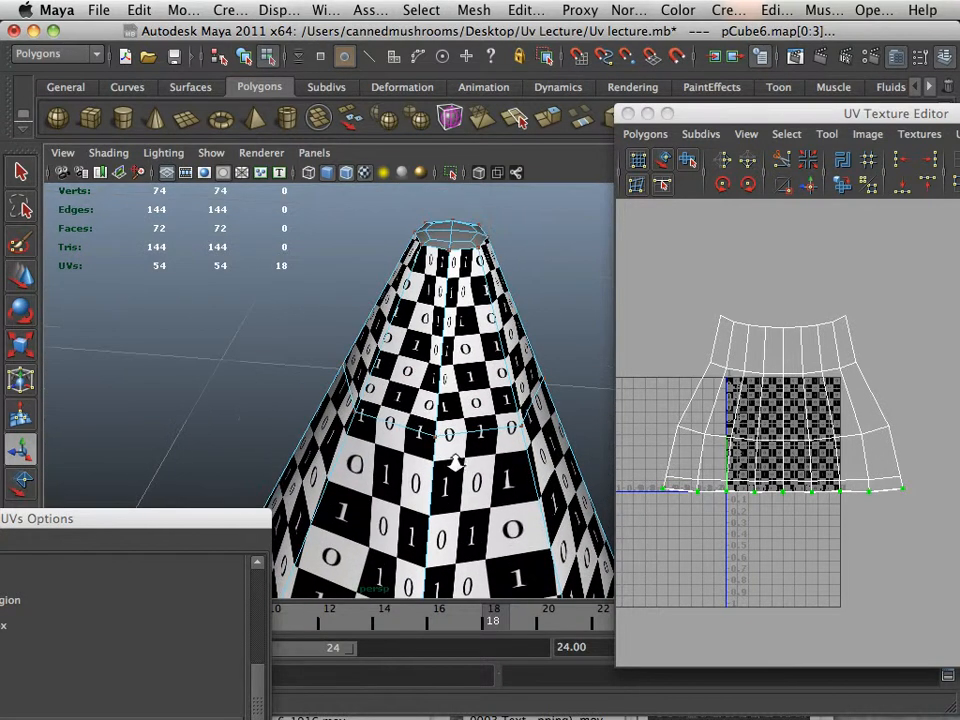
pyautogui.keyDown('alt'); pyautogui.moveTo(454, 463); pyautogui.dragTo(390, 441, button='right'); pyautogui.keyUp('alt')
pyautogui.keyDown('alt'); pyautogui.moveTo(392, 441); pyautogui.dragTo(398, 427, button='middle'); pyautogui.keyUp('alt')
pyautogui.moveTo(638, 303); pyautogui.dragTo(671, 329)
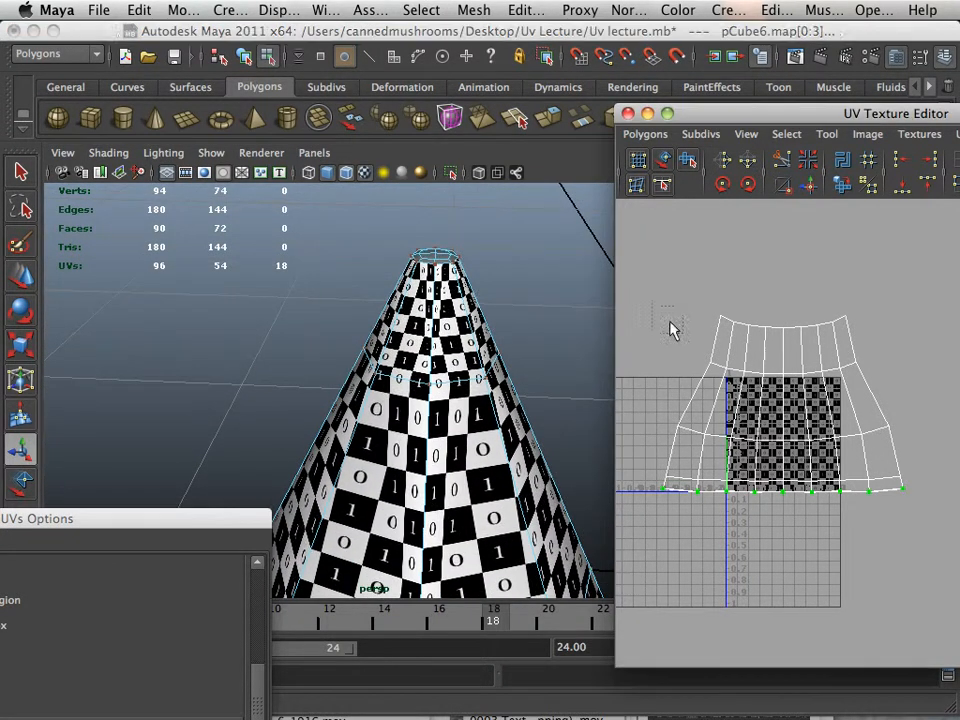
pyautogui.moveTo(898, 462); pyautogui.dragTo(882, 468)
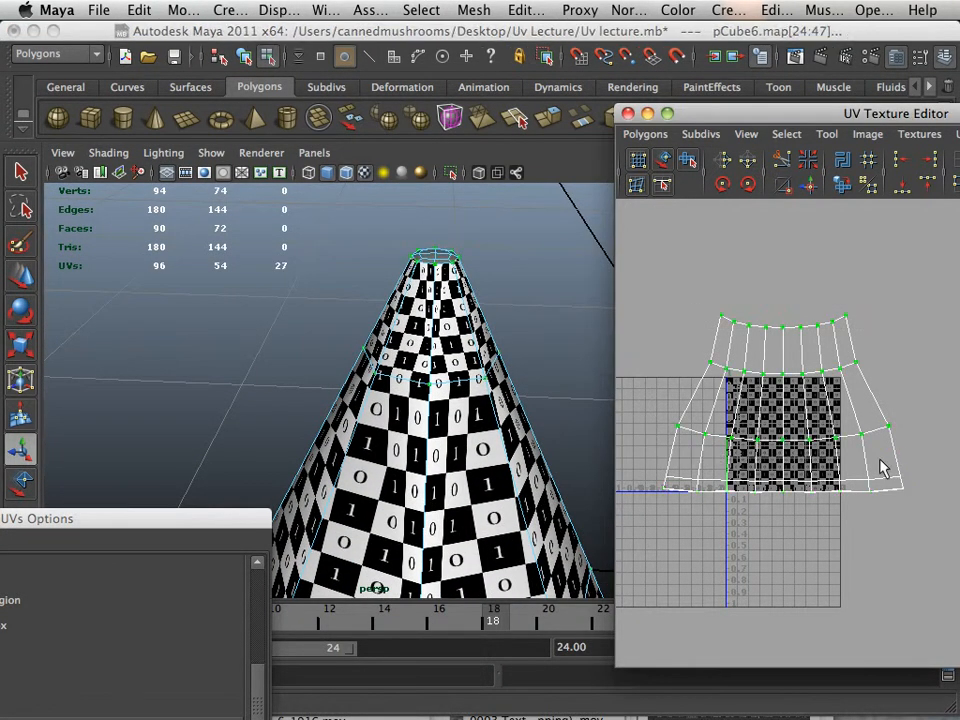
pyautogui.click(838, 188)
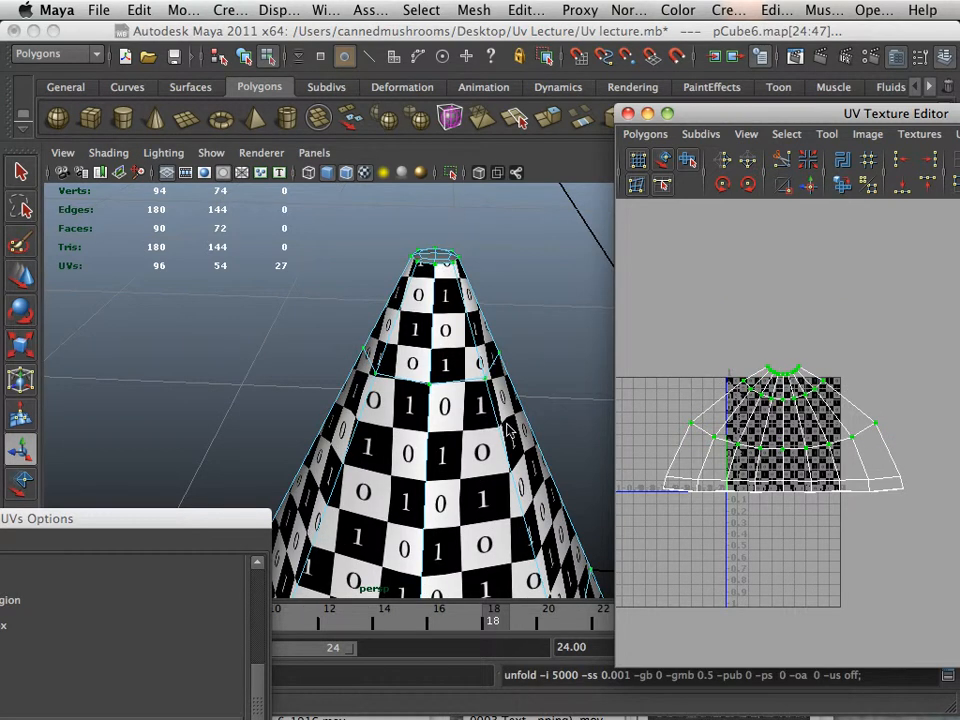
# - Unfold the UV rows from the third row down to the bottom edge of the cone's side shell
pyautogui.keyDown('alt'); pyautogui.moveTo(507, 422); pyautogui.dragTo(420, 408, button='right'); pyautogui.keyUp('alt')
pyautogui.keyDown('alt'); pyautogui.moveTo(420, 408); pyautogui.dragTo(420, 344); pyautogui.keyUp('alt')
pyautogui.keyDown('alt'); pyautogui.moveTo(461, 358); pyautogui.dragTo(370, 347, button='right'); pyautogui.keyUp('alt')
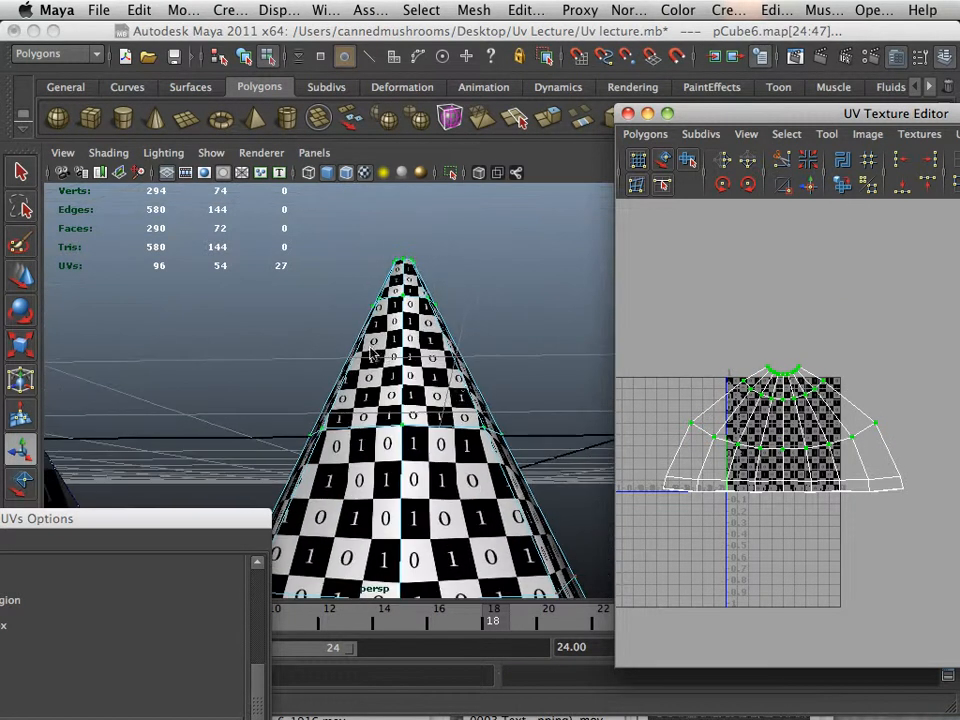
pyautogui.keyDown('alt'); pyautogui.moveTo(642, 424); pyautogui.dragTo(639, 403, button='middle'); pyautogui.keyUp('alt')
pyautogui.keyDown('alt'); pyautogui.moveTo(689, 406); pyautogui.dragTo(667, 401, button='right'); pyautogui.keyUp('alt')
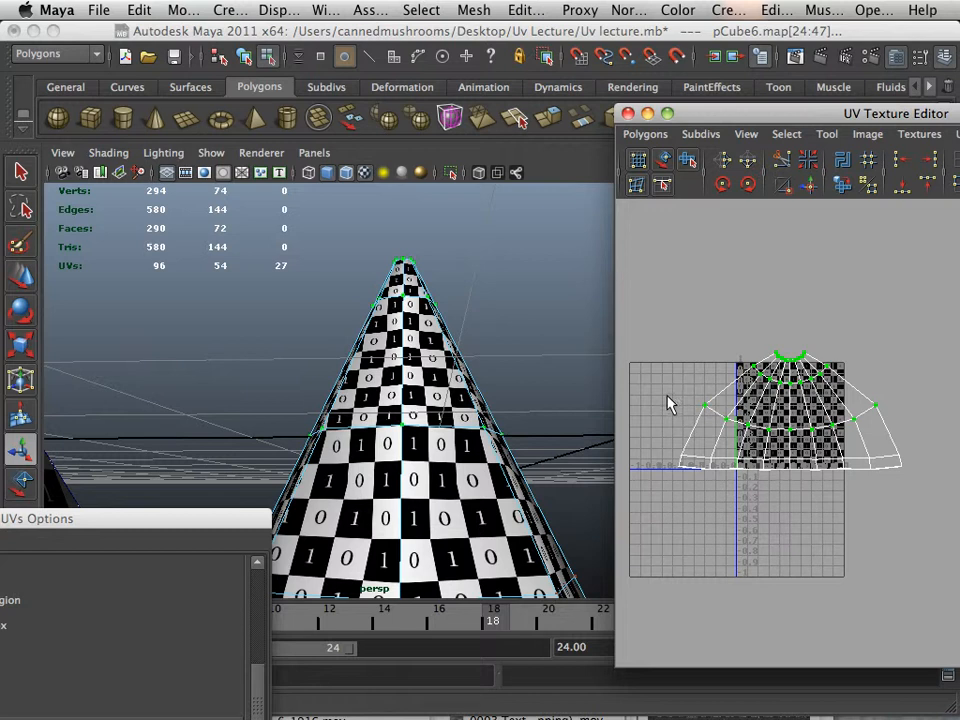
pyautogui.moveTo(789, 478); pyautogui.dragTo(936, 523)
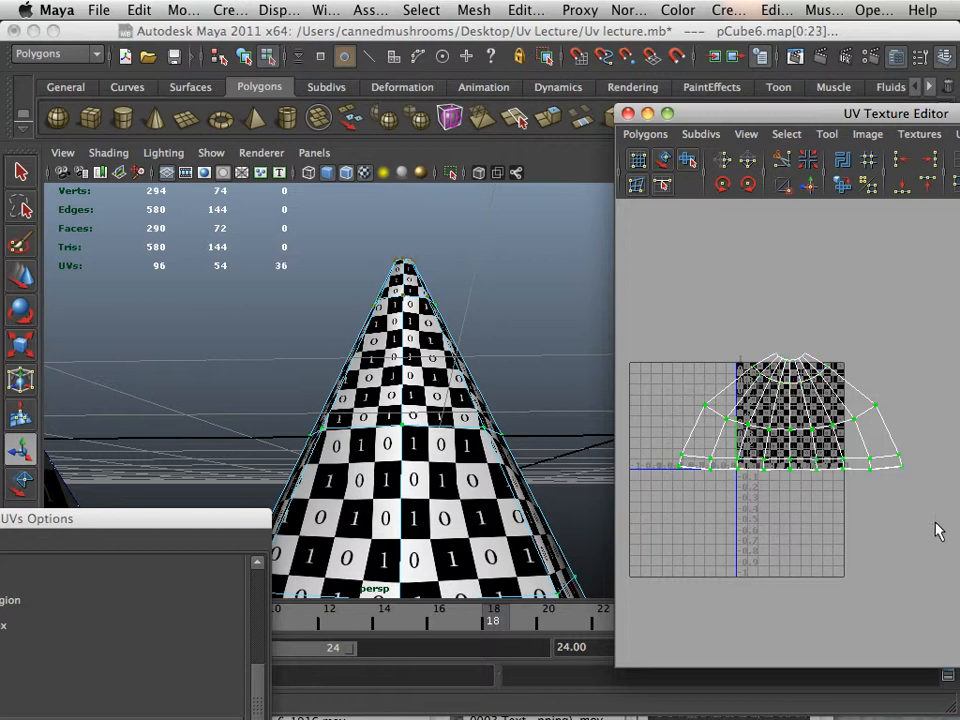
pyautogui.click(843, 187)
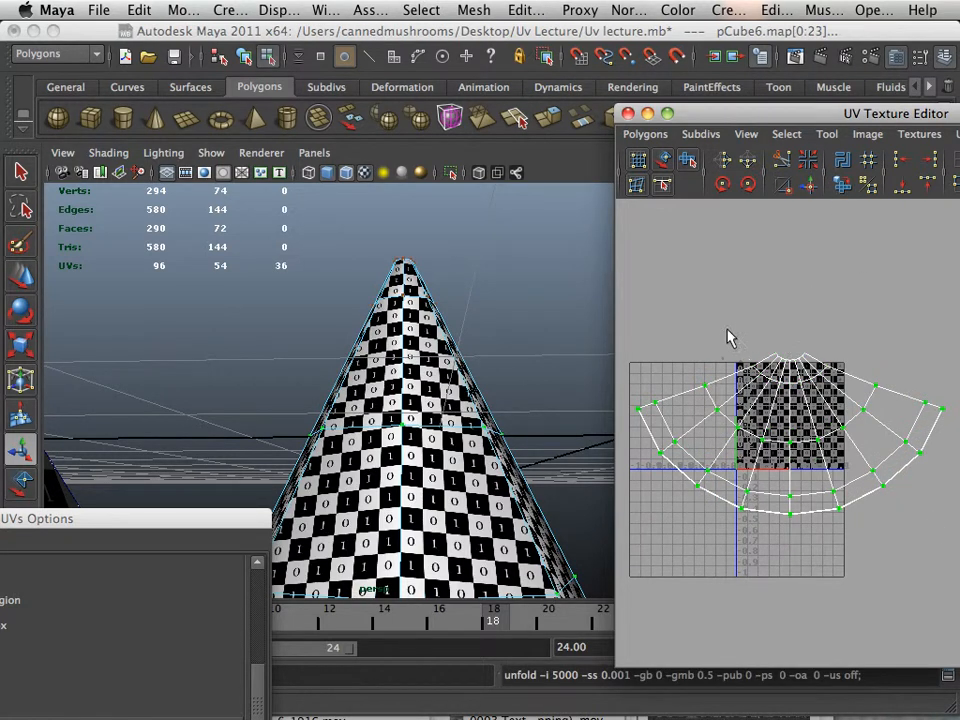
# - Examine the checker pattern around all sides of the cone and pick the top row of UVs on its shell
pyautogui.moveTo(727, 338)
pyautogui.keyDown('alt'); pyautogui.mouseDown(button='middle')
pyautogui.moveTo(716, 332)
pyautogui.moveTo(716, 350)
pyautogui.mouseUp(button='middle'); pyautogui.keyUp('alt')
pyautogui.keyDown('alt'); pyautogui.moveTo(597, 374); pyautogui.dragTo(337, 340); pyautogui.keyUp('alt')
pyautogui.keyDown('alt'); pyautogui.moveTo(336, 339); pyautogui.dragTo(426, 366, button='right'); pyautogui.keyUp('alt')
pyautogui.keyDown('alt'); pyautogui.moveTo(426, 366); pyautogui.dragTo(632, 406); pyautogui.keyUp('alt')
pyautogui.keyDown('alt'); pyautogui.moveTo(475, 452); pyautogui.dragTo(491, 493, button='middle'); pyautogui.keyUp('alt')
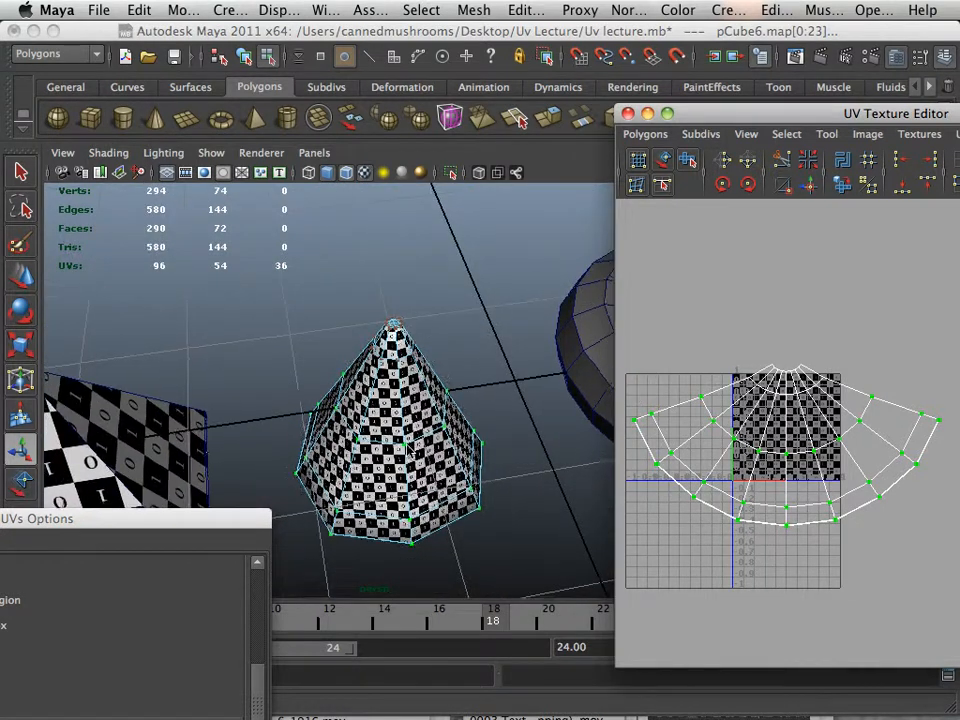
pyautogui.keyDown('alt'); pyautogui.moveTo(491, 493); pyautogui.dragTo(583, 499, button='right'); pyautogui.keyUp('alt')
pyautogui.keyDown('alt'); pyautogui.moveTo(480, 470); pyautogui.dragTo(287, 424); pyautogui.keyUp('alt')
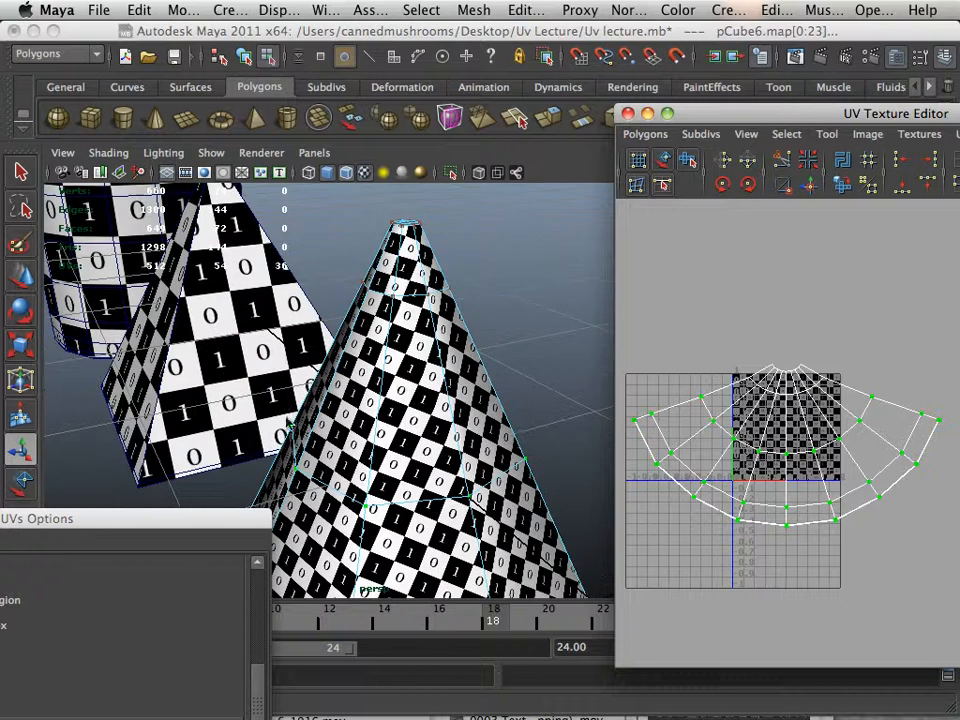
pyautogui.keyDown('alt'); pyautogui.moveTo(518, 432); pyautogui.dragTo(309, 425); pyautogui.keyUp('alt')
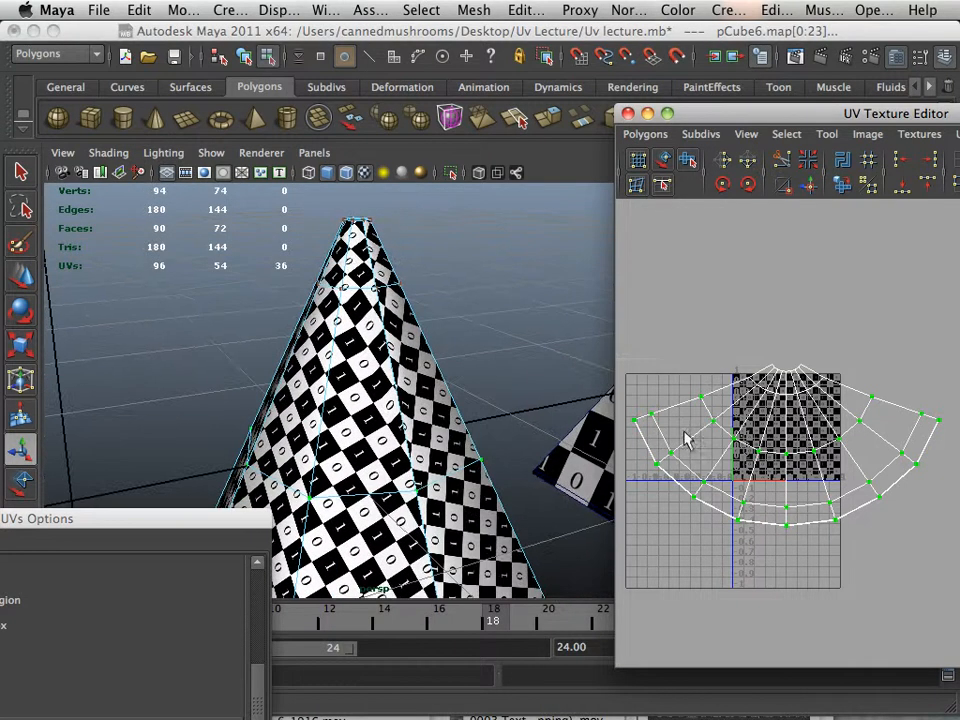
pyautogui.keyDown('alt'); pyautogui.moveTo(685, 432); pyautogui.dragTo(721, 423, button='right'); pyautogui.keyUp('alt')
pyautogui.keyDown('alt'); pyautogui.moveTo(699, 393); pyautogui.dragTo(735, 436, button='middle'); pyautogui.keyUp('alt')
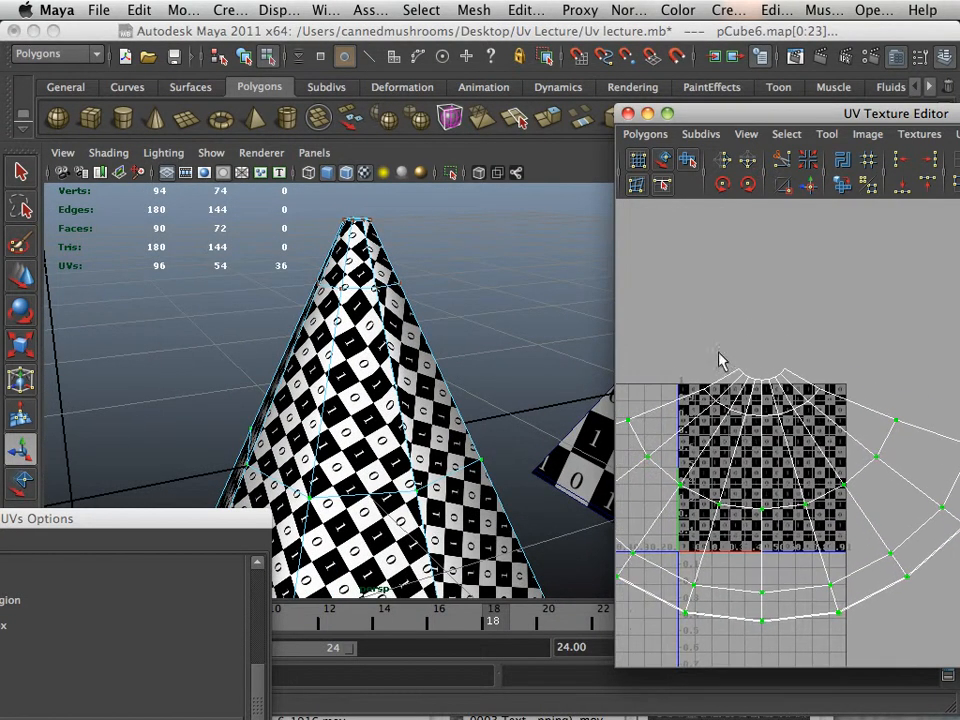
pyautogui.moveTo(808, 388); pyautogui.dragTo(808, 392)
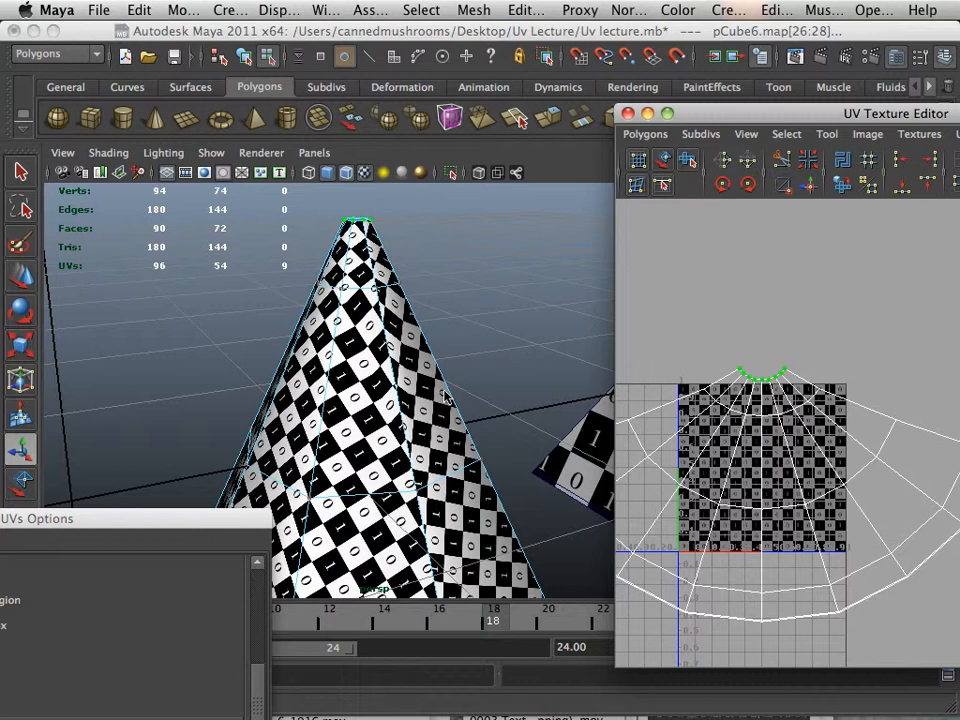
pyautogui.keyDown('alt'); pyautogui.moveTo(446, 397); pyautogui.dragTo(293, 377, button='right'); pyautogui.keyUp('alt')
pyautogui.keyDown('alt'); pyautogui.moveTo(293, 377); pyautogui.dragTo(490, 458); pyautogui.keyUp('alt')
pyautogui.keyDown('alt'); pyautogui.moveTo(355, 430); pyautogui.dragTo(454, 497, button='right'); pyautogui.keyUp('alt')
pyautogui.keyDown('alt'); pyautogui.moveTo(454, 497); pyautogui.dragTo(467, 470); pyautogui.keyUp('alt')
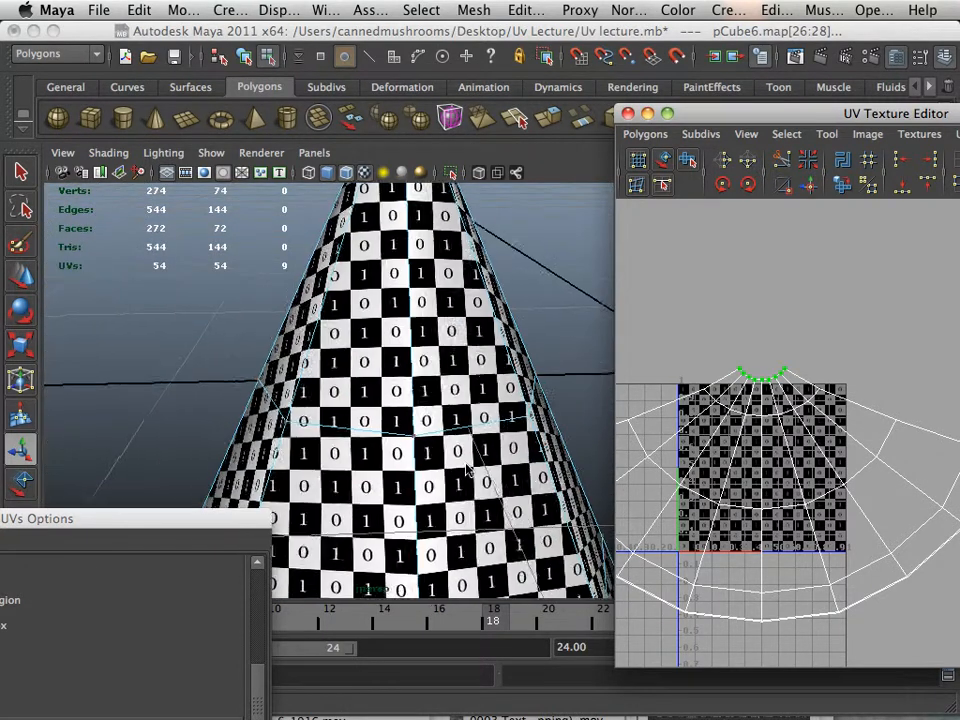
# - Compare the cone's checker size and seams with those on the neighbouring pyramid, cube and cylinder
pyautogui.keyDown('alt'); pyautogui.moveTo(467, 470); pyautogui.dragTo(398, 450, button='right'); pyautogui.keyUp('alt')
pyautogui.keyDown('alt'); pyautogui.moveTo(408, 450); pyautogui.dragTo(367, 422, button='middle'); pyautogui.keyUp('alt')
pyautogui.keyDown('alt'); pyautogui.moveTo(371, 422); pyautogui.dragTo(321, 424); pyautogui.keyUp('alt')
pyautogui.keyDown('alt'); pyautogui.moveTo(321, 424); pyautogui.dragTo(210, 405, button='right'); pyautogui.keyUp('alt')
pyautogui.keyDown('alt'); pyautogui.moveTo(210, 405); pyautogui.dragTo(332, 402, button='middle'); pyautogui.keyUp('alt')
pyautogui.keyDown('alt'); pyautogui.moveTo(332, 402); pyautogui.dragTo(236, 390, button='right'); pyautogui.keyUp('alt')
pyautogui.keyDown('alt'); pyautogui.moveTo(236, 390); pyautogui.dragTo(310, 376, button='middle'); pyautogui.keyUp('alt')
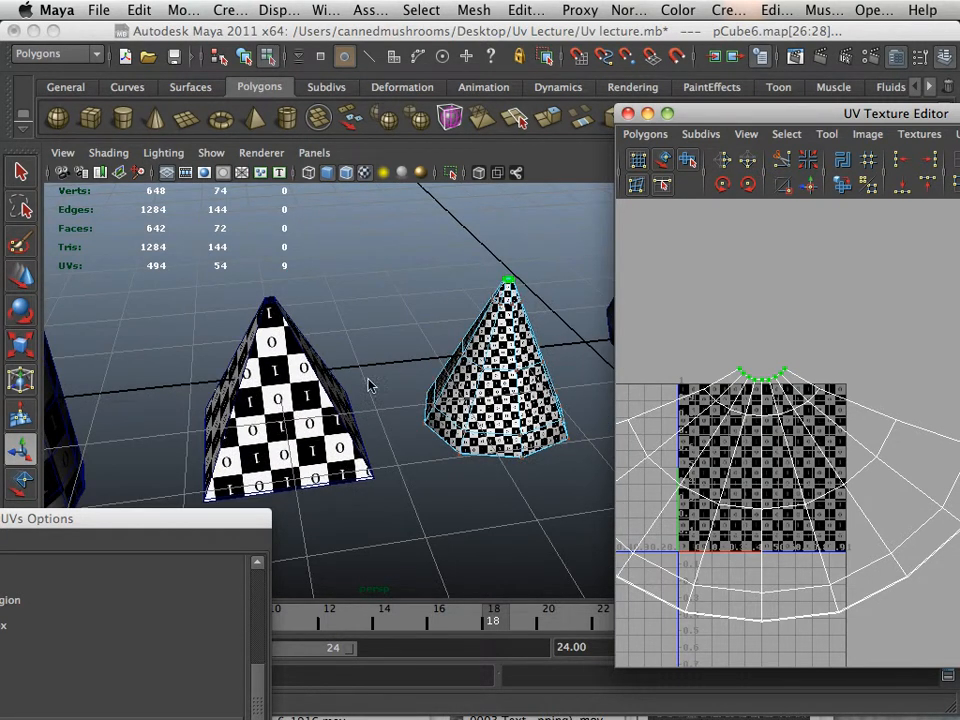
pyautogui.keyDown('alt'); pyautogui.moveTo(341, 400); pyautogui.dragTo(375, 390); pyautogui.keyUp('alt')
pyautogui.keyDown('alt'); pyautogui.moveTo(375, 390); pyautogui.dragTo(427, 430, button='right'); pyautogui.keyUp('alt')
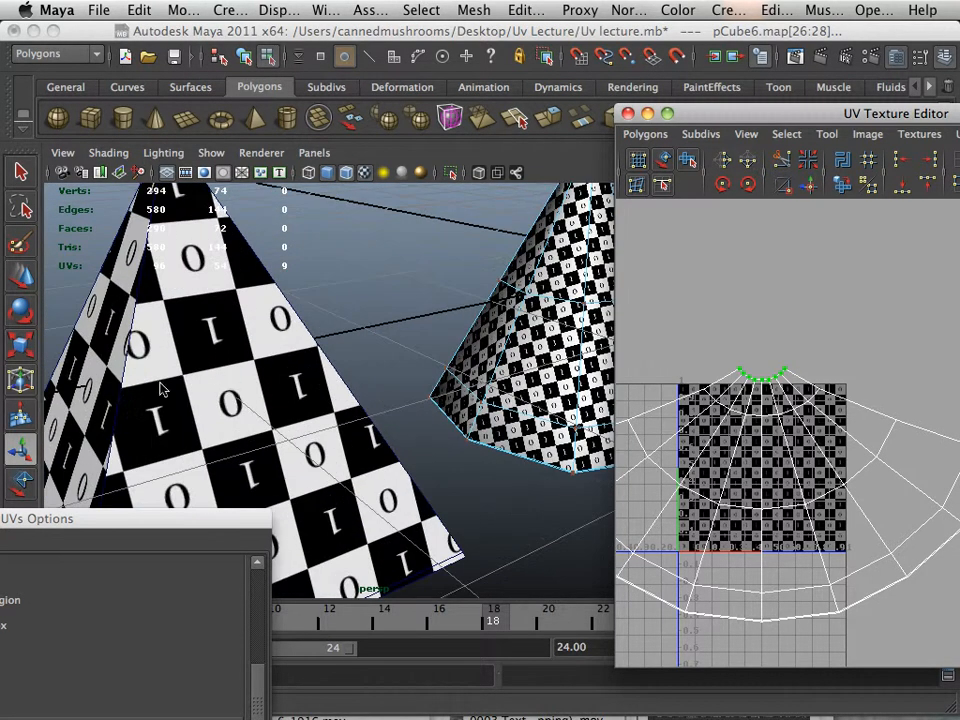
pyautogui.keyDown('alt'); pyautogui.moveTo(308, 387); pyautogui.dragTo(222, 382, button='right'); pyautogui.keyUp('alt')
pyautogui.keyDown('alt'); pyautogui.moveTo(222, 382); pyautogui.dragTo(193, 381); pyautogui.keyUp('alt')
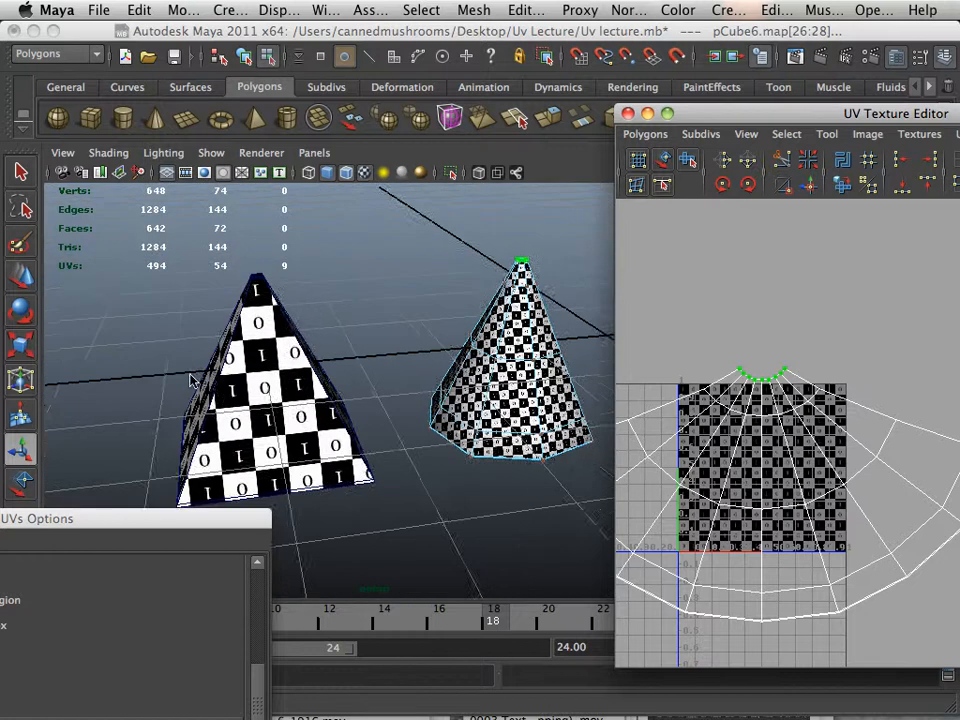
pyautogui.keyDown('alt'); pyautogui.moveTo(193, 381); pyautogui.dragTo(263, 375, button='middle'); pyautogui.keyUp('alt')
pyautogui.keyDown('alt'); pyautogui.moveTo(375, 364); pyautogui.dragTo(303, 383); pyautogui.keyUp('alt')
pyautogui.keyDown('alt'); pyautogui.moveTo(152, 381); pyautogui.dragTo(447, 386); pyautogui.keyUp('alt')
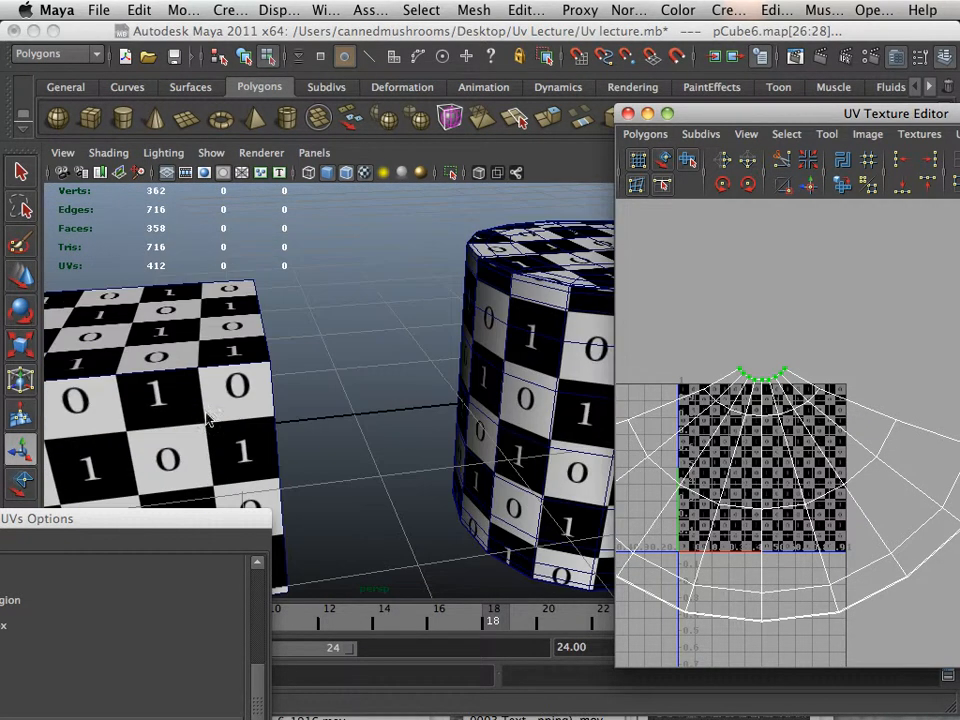
pyautogui.keyDown('alt'); pyautogui.moveTo(337, 405); pyautogui.dragTo(168, 440); pyautogui.keyUp('alt')
pyautogui.keyDown('alt'); pyautogui.moveTo(168, 438); pyautogui.dragTo(468, 503, button='right'); pyautogui.keyUp('alt')
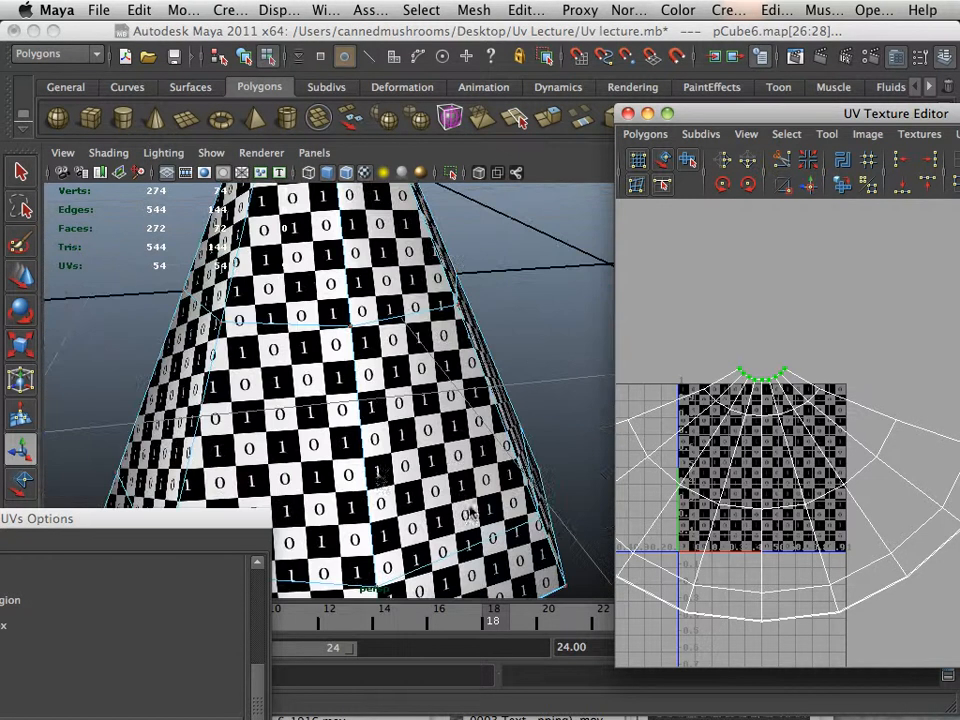
pyautogui.keyDown('alt'); pyautogui.moveTo(376, 468); pyautogui.dragTo(363, 459); pyautogui.keyUp('alt')
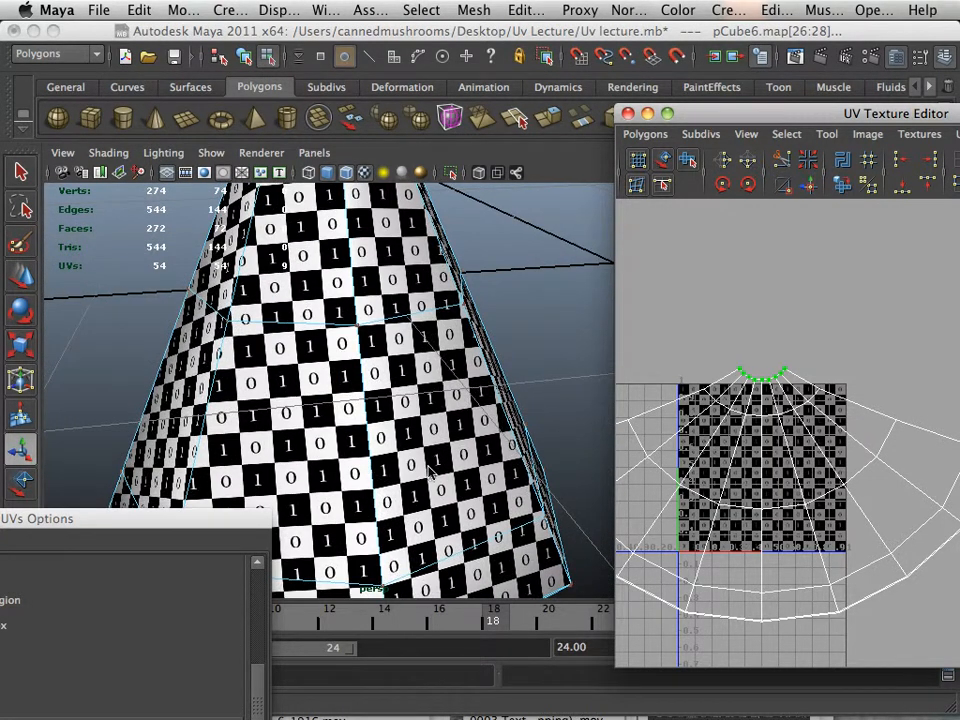
pyautogui.keyDown('alt'); pyautogui.moveTo(430, 472); pyautogui.dragTo(354, 457, button='right'); pyautogui.keyUp('alt')
pyautogui.keyDown('alt'); pyautogui.moveTo(354, 457); pyautogui.dragTo(301, 468); pyautogui.keyUp('alt')
pyautogui.scroll(-5, 651, 489)
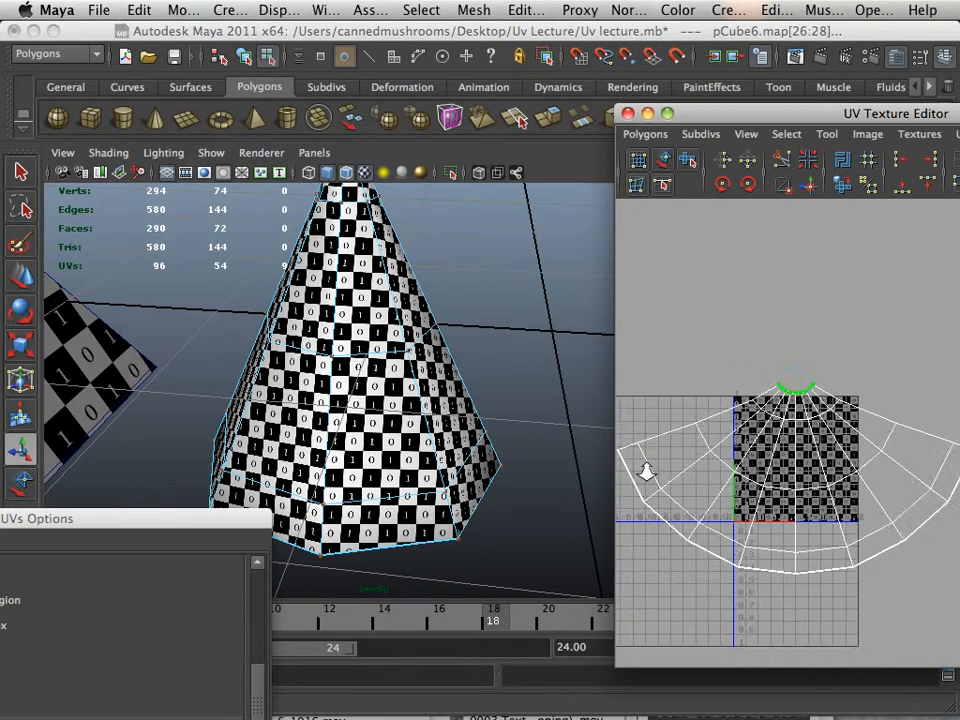
# - Select all UVs of the cone's side shell and move them above the 0–1 texture space
pyautogui.moveTo(791, 505); pyautogui.dragTo(868, 495, button='right')
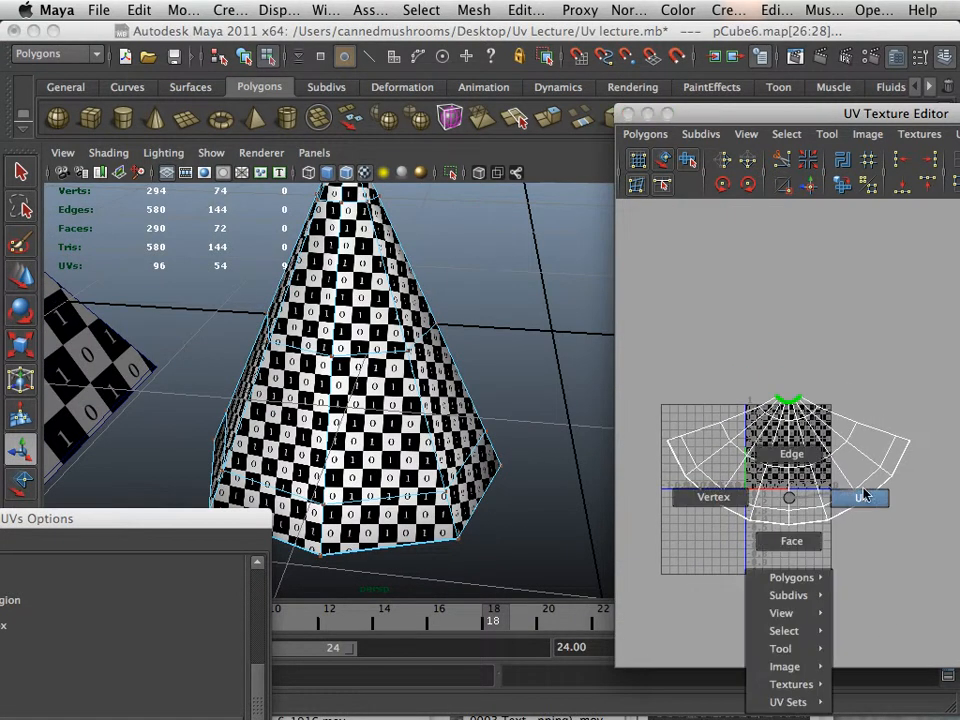
pyautogui.moveTo(635, 370); pyautogui.dragTo(756, 537)
pyautogui.moveTo(913, 625); pyautogui.dragTo(912, 620)
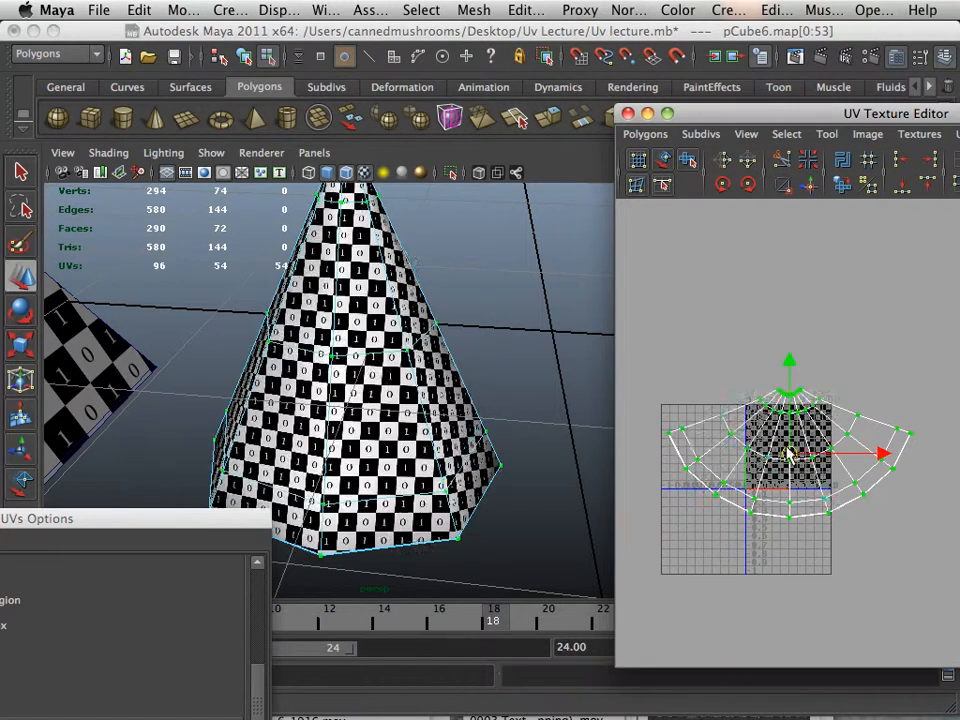
pyautogui.moveTo(789, 456); pyautogui.dragTo(783, 307)
pyautogui.keyDown('alt'); pyautogui.moveTo(432, 523); pyautogui.dragTo(428, 482); pyautogui.keyUp('alt')
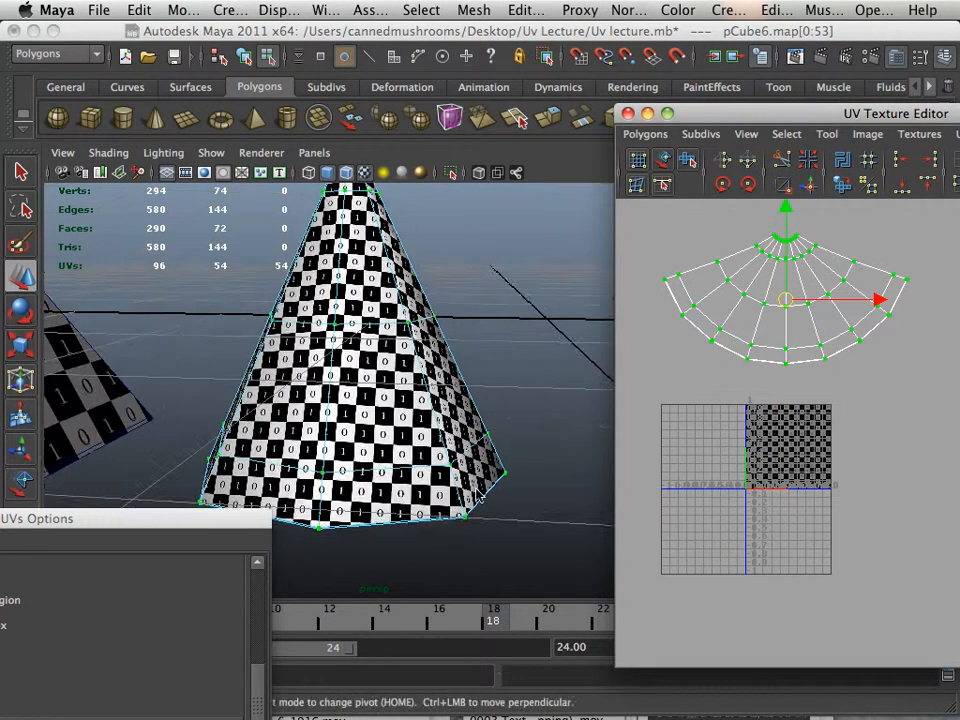
pyautogui.keyDown('alt'); pyautogui.moveTo(428, 482); pyautogui.dragTo(351, 472, button='right'); pyautogui.keyUp('alt')
# - Select all faces of the cone and deselect those in the side shell, keeping only the unmapped cap faces
pyautogui.moveTo(375, 346); pyautogui.dragTo(458, 323, button='right')
pyautogui.click(400, 348)
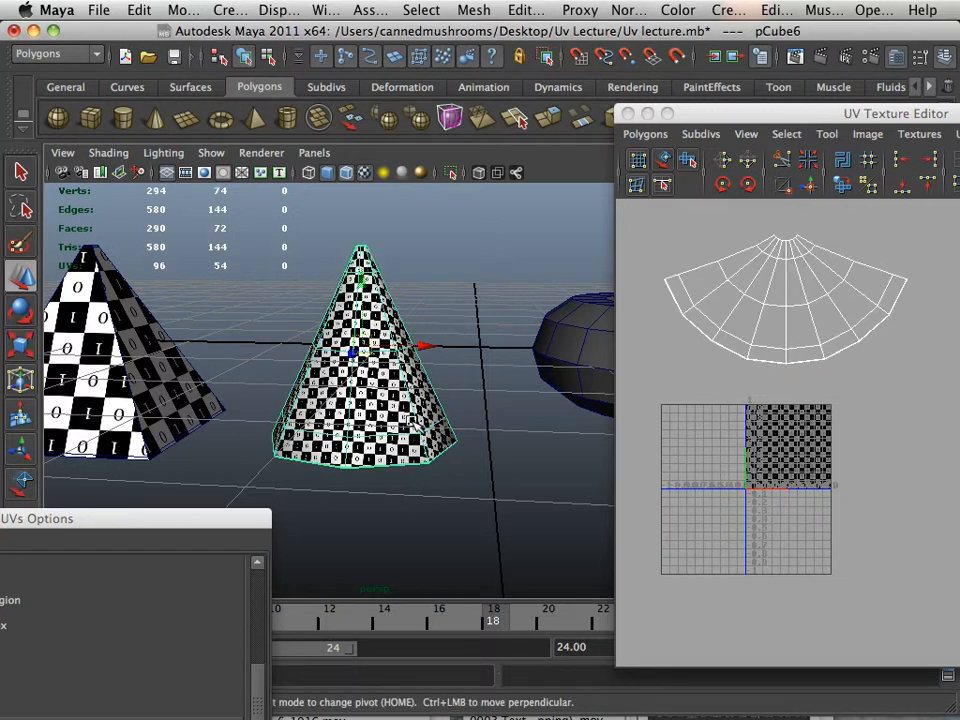
pyautogui.moveTo(400, 345); pyautogui.dragTo(398, 389, button='right')
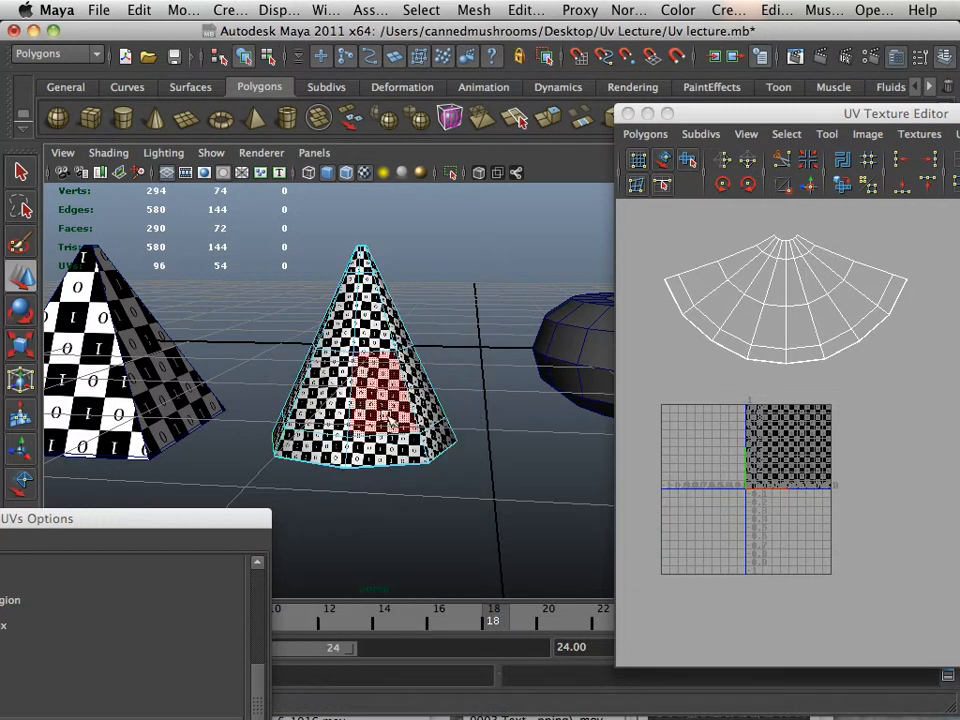
pyautogui.moveTo(456, 478); pyautogui.dragTo(478, 550)
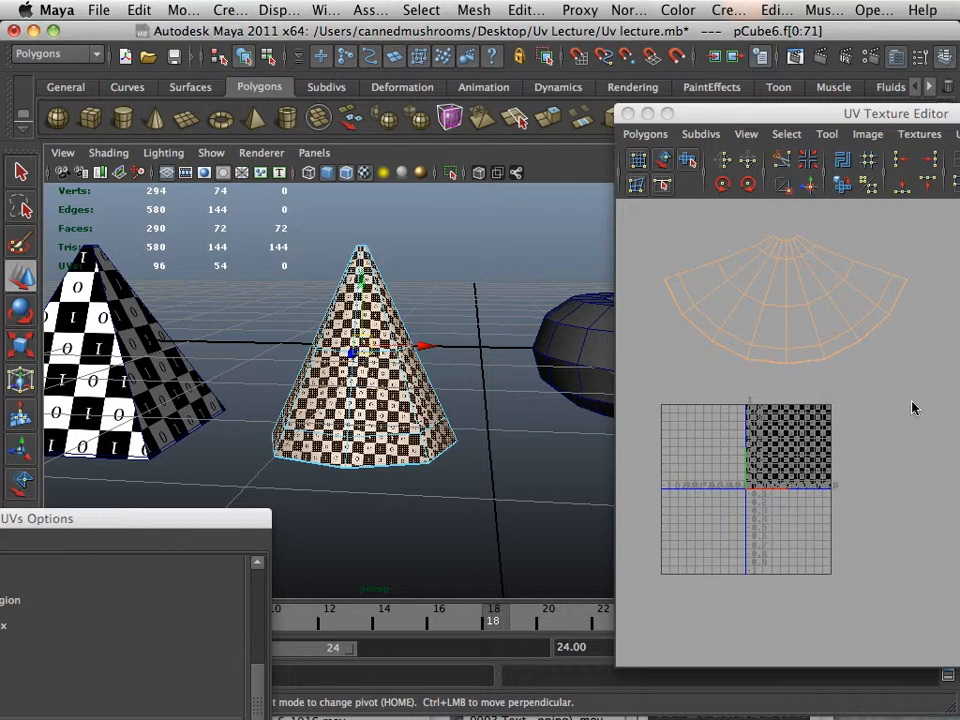
pyautogui.moveTo(938, 380); pyautogui.dragTo(724, 260)
pyautogui.moveTo(652, 213); pyautogui.dragTo(640, 215)
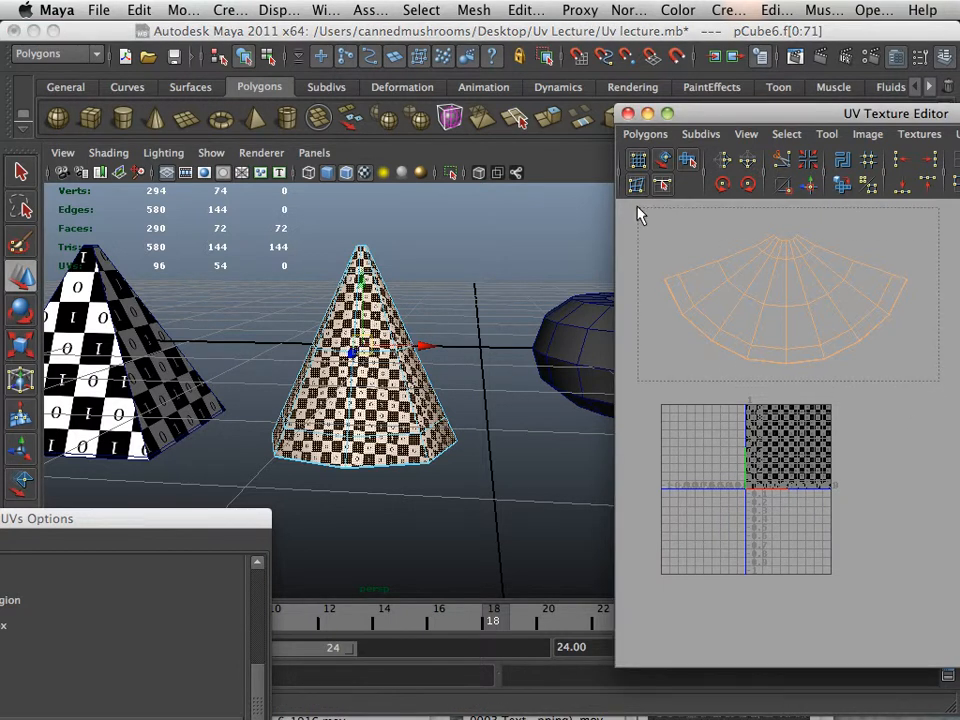
pyautogui.moveTo(728, 298); pyautogui.dragTo(783, 298, button='right')
pyautogui.moveTo(722, 278); pyautogui.dragTo(724, 326, button='right')
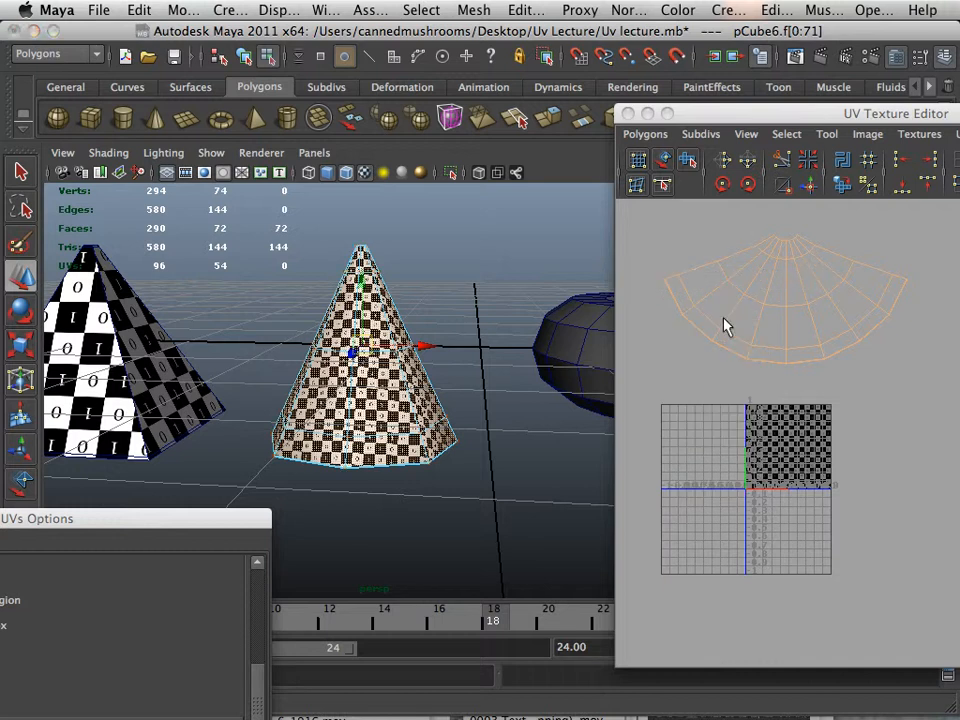
pyautogui.moveTo(651, 208); pyautogui.dragTo(850, 384)
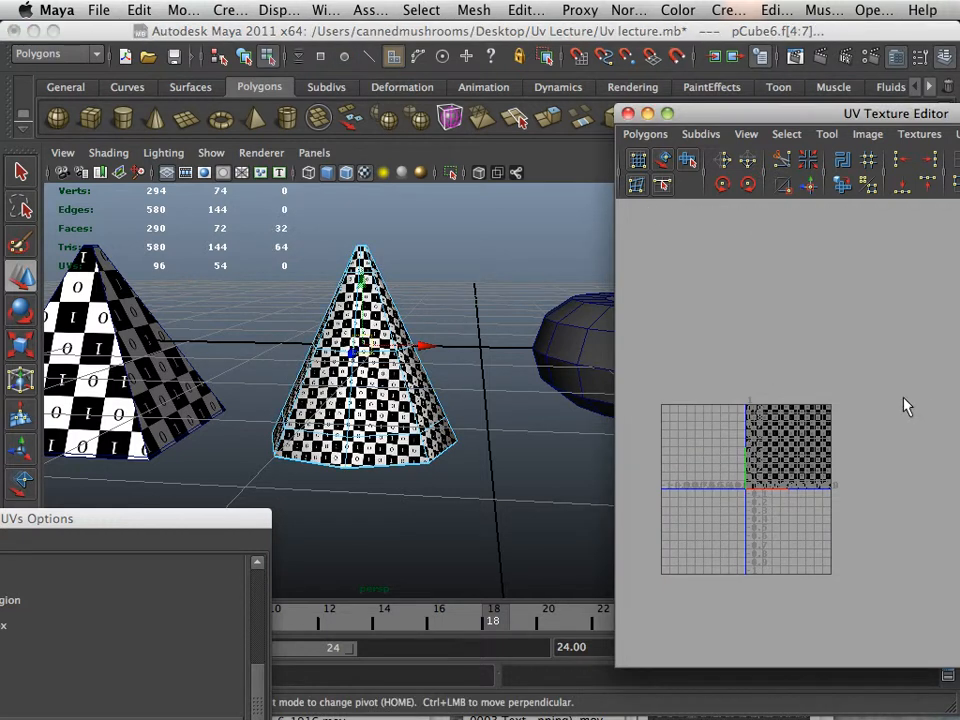
# - Apply a planar UV mapping to the selected cap faces from the top view and check the cone's base in perspective
pyautogui.moveTo(410, 477)
pyautogui.keyDown('alt'); pyautogui.mouseDown()
pyautogui.moveTo(422, 339)
pyautogui.moveTo(422, 482)
pyautogui.mouseUp(); pyautogui.keyUp('alt')
pyautogui.press('space')
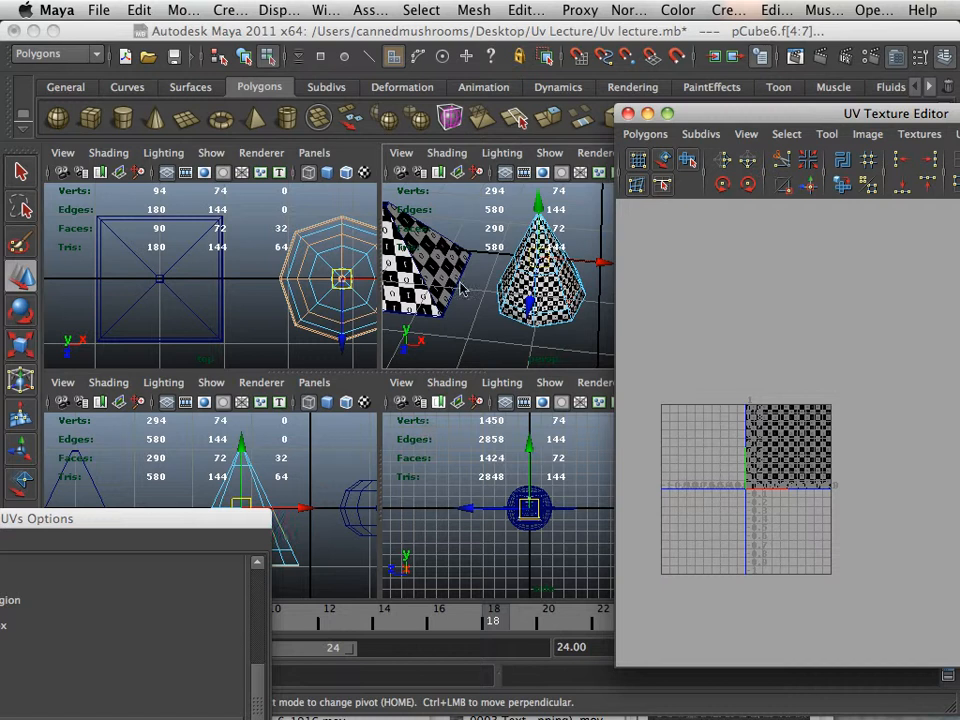
pyautogui.press('space')
pyautogui.keyDown('alt'); pyautogui.moveTo(474, 354); pyautogui.dragTo(260, 380, button='middle'); pyautogui.keyUp('alt')
pyautogui.click(774, 12)
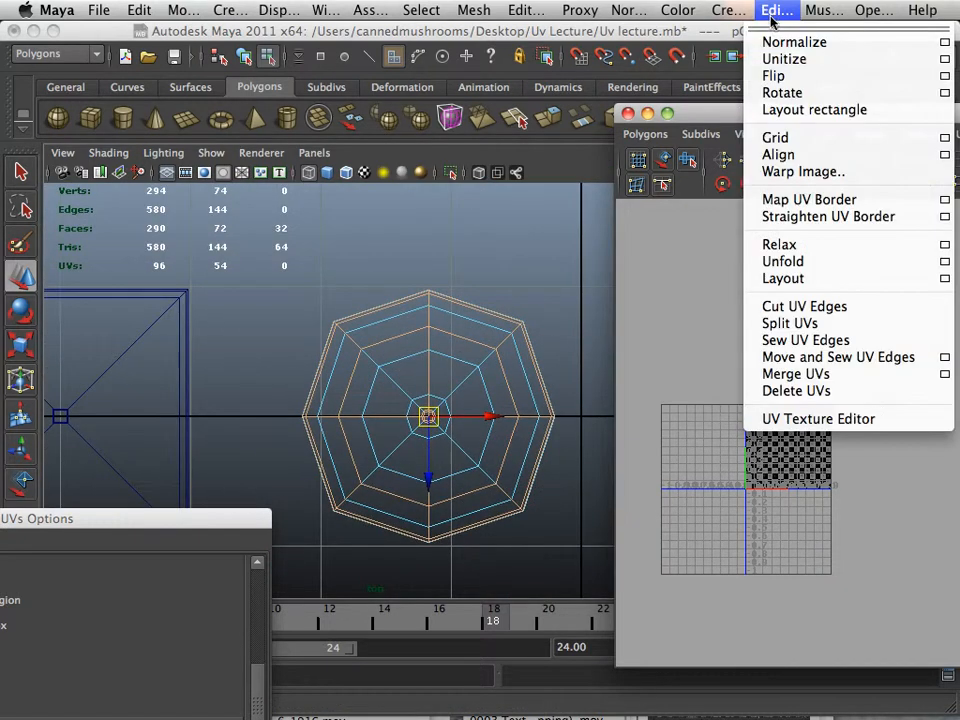
pyautogui.click(705, 39)
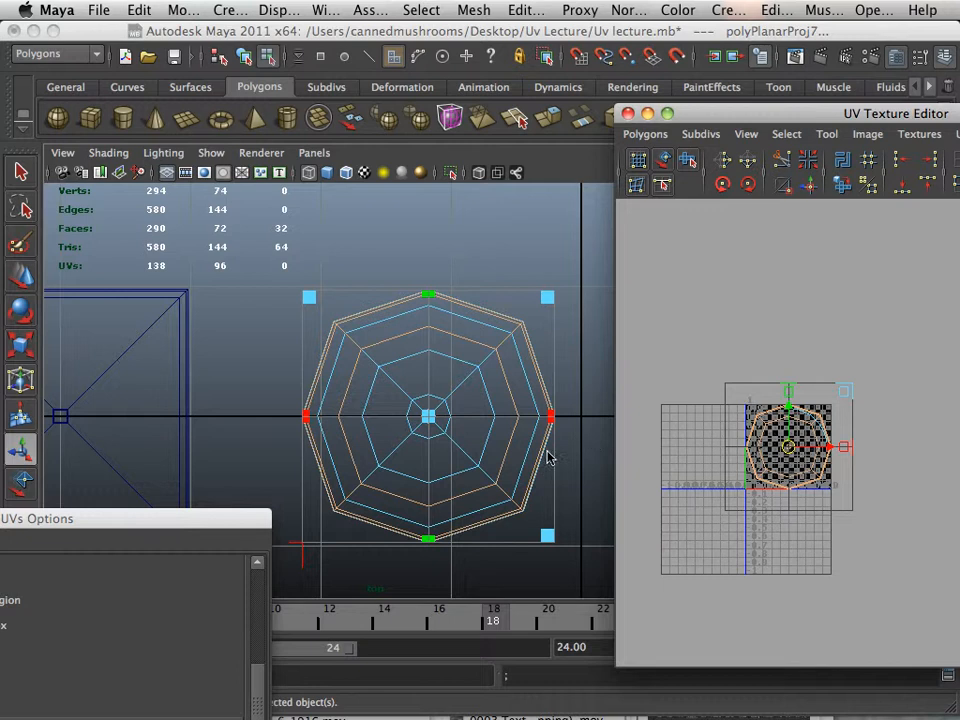
pyautogui.press('space')
pyautogui.press('space')
pyautogui.keyDown('alt'); pyautogui.moveTo(508, 394); pyautogui.dragTo(456, 241); pyautogui.keyUp('alt')
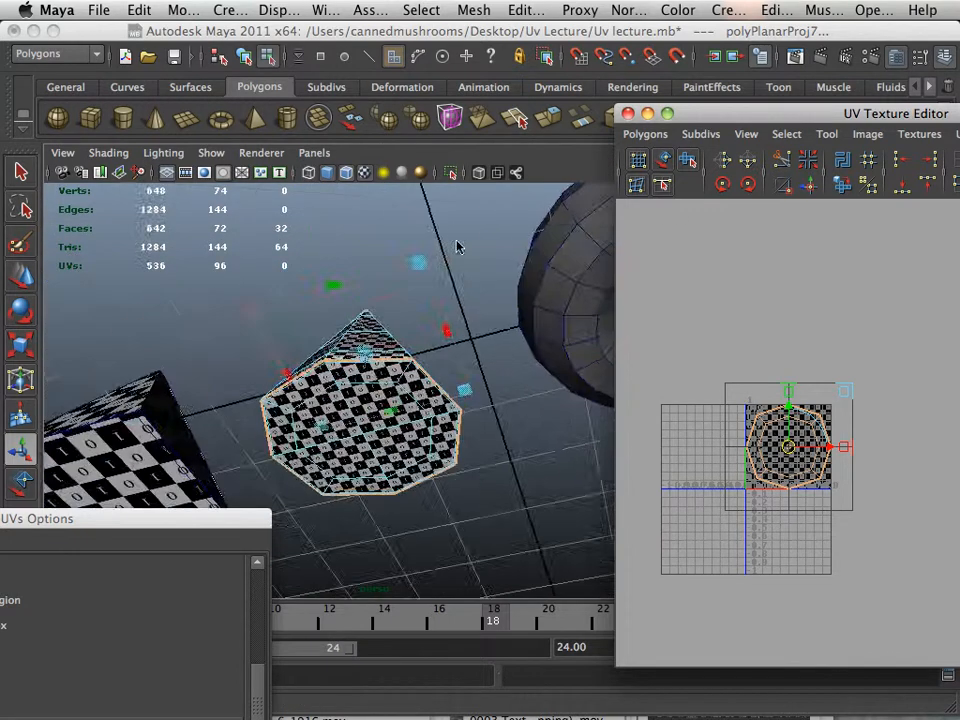
pyautogui.keyDown('alt'); pyautogui.moveTo(456, 241); pyautogui.dragTo(540, 372, button='right'); pyautogui.keyUp('alt')
pyautogui.moveTo(540, 372)
pyautogui.keyDown('alt'); pyautogui.mouseDown()
pyautogui.moveTo(528, 440)
pyautogui.moveTo(524, 376)
pyautogui.mouseUp(); pyautogui.keyUp('alt')
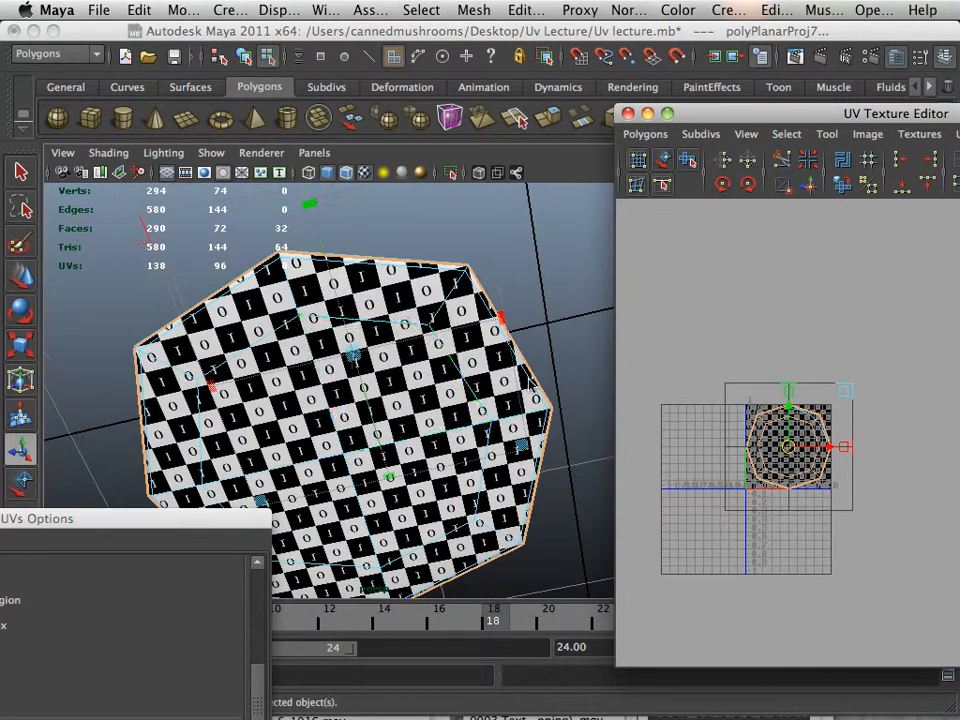
# - Inspect the checker pattern on the cone's planar-mapped base and along its edges from several angles
pyautogui.keyDown('alt'); pyautogui.moveTo(342, 388); pyautogui.dragTo(375, 460); pyautogui.keyUp('alt')
pyautogui.keyDown('alt'); pyautogui.moveTo(375, 460); pyautogui.dragTo(503, 493, button='right'); pyautogui.keyUp('alt')
pyautogui.keyDown('alt'); pyautogui.moveTo(503, 493); pyautogui.dragTo(549, 398); pyautogui.keyUp('alt')
pyautogui.keyDown('alt'); pyautogui.moveTo(549, 398); pyautogui.dragTo(438, 359, button='right'); pyautogui.keyUp('alt')
pyautogui.keyDown('alt'); pyautogui.moveTo(492, 450); pyautogui.dragTo(470, 290); pyautogui.keyUp('alt')
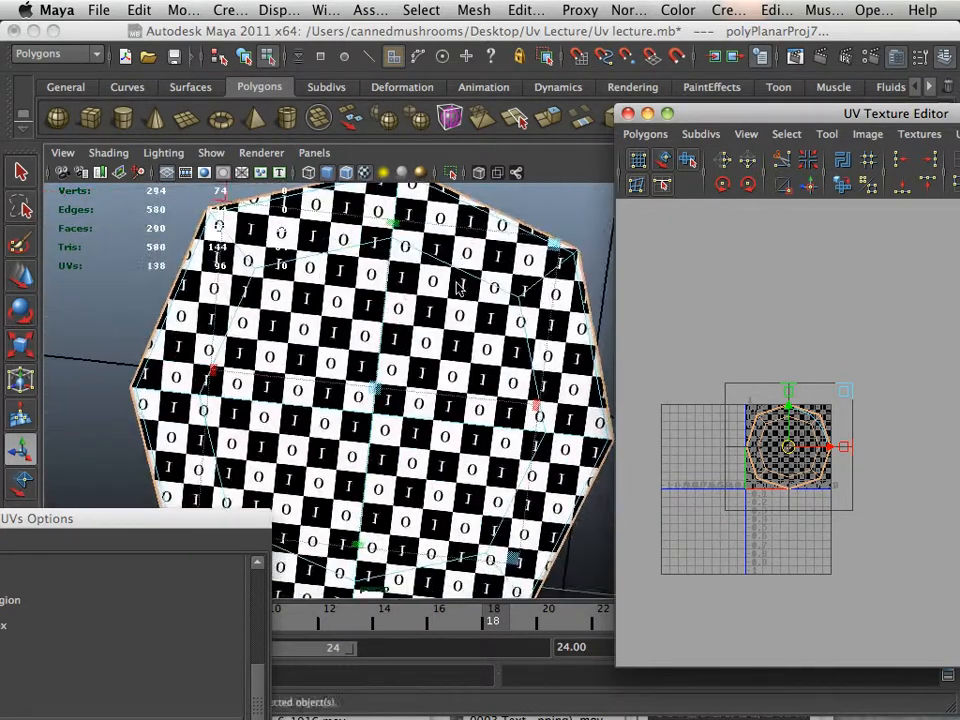
pyautogui.keyDown('alt'); pyautogui.moveTo(470, 290); pyautogui.dragTo(567, 385, button='right'); pyautogui.keyUp('alt')
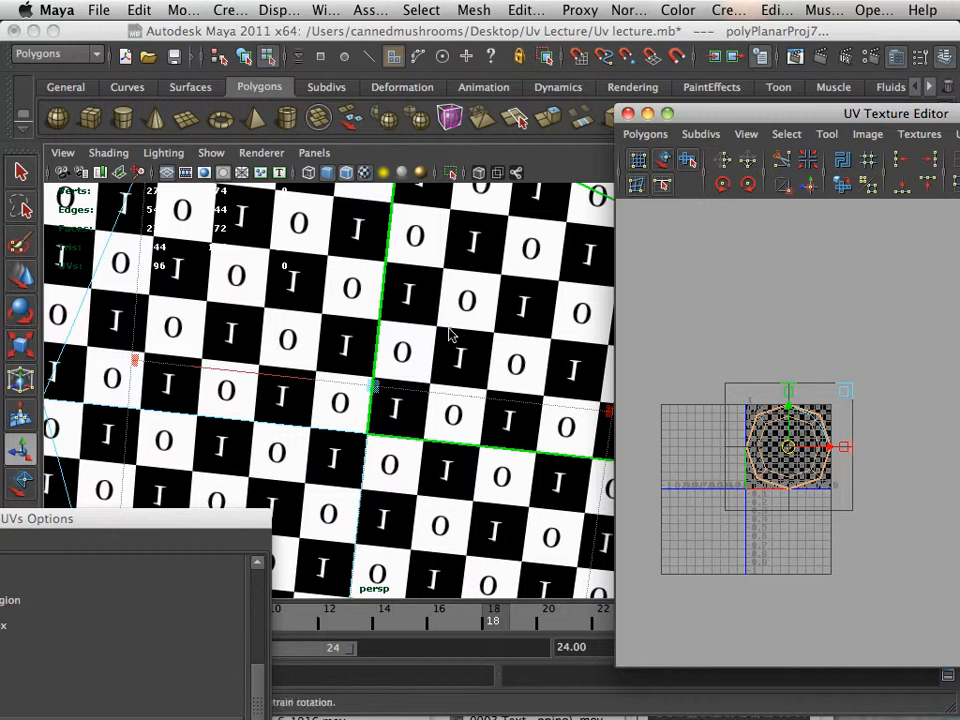
pyautogui.keyDown('alt'); pyautogui.moveTo(452, 336); pyautogui.dragTo(422, 495); pyautogui.keyUp('alt')
pyautogui.keyDown('alt'); pyautogui.moveTo(736, 455); pyautogui.dragTo(500, 378, button='right'); pyautogui.keyUp('alt')
pyautogui.press('z')
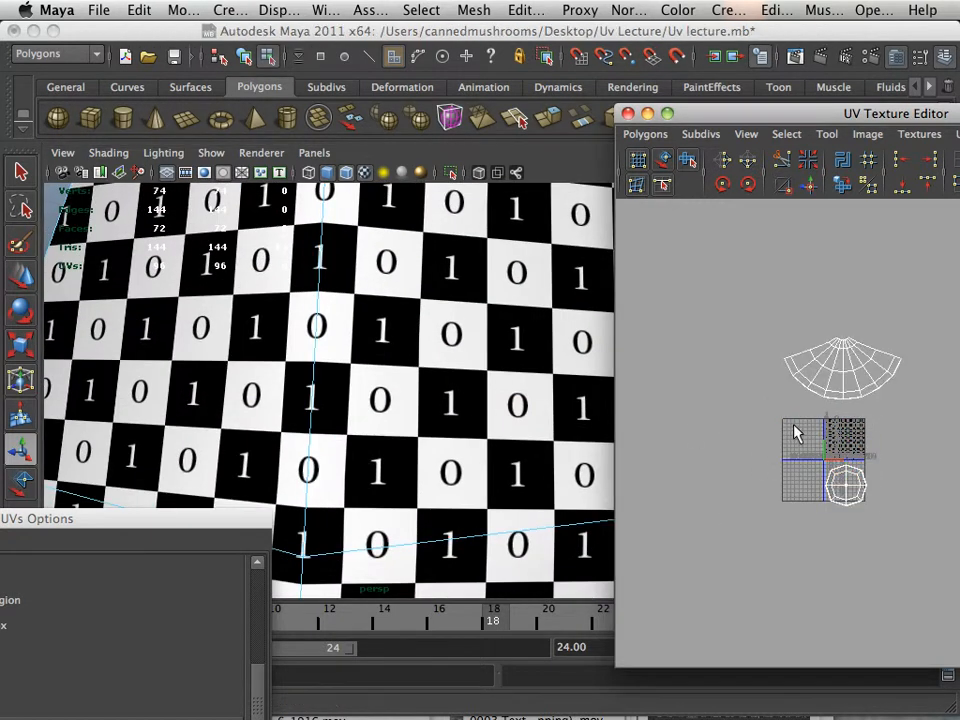
# - Select all UVs of the cone's side shell and cap and scale them down uniformly together
pyautogui.moveTo(825, 395); pyautogui.dragTo(888, 390, button='right')
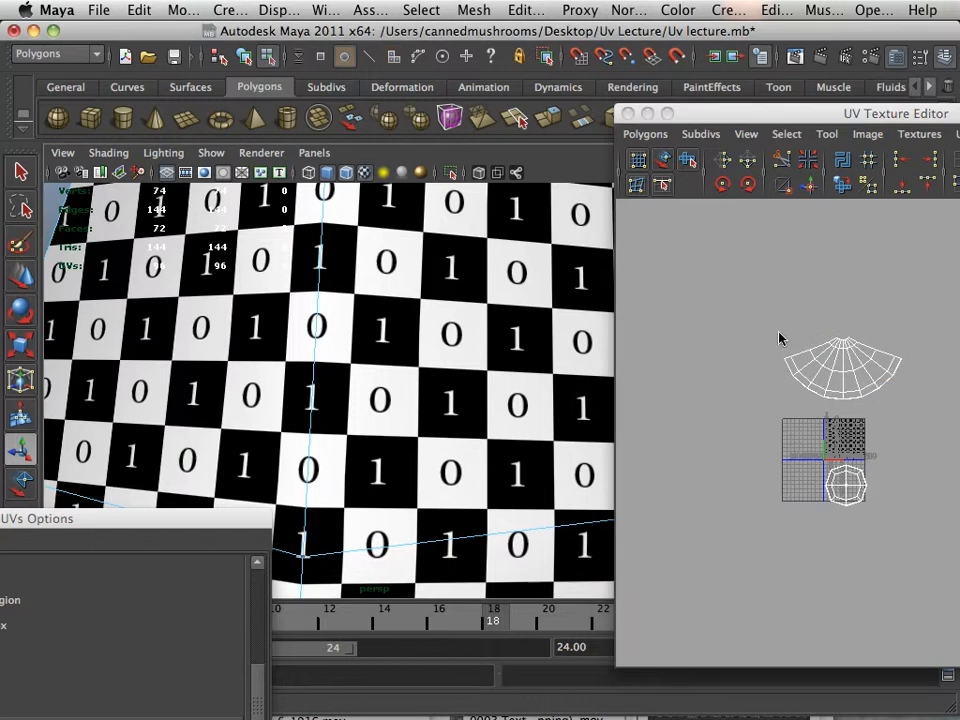
pyautogui.moveTo(778, 336); pyautogui.dragTo(930, 600)
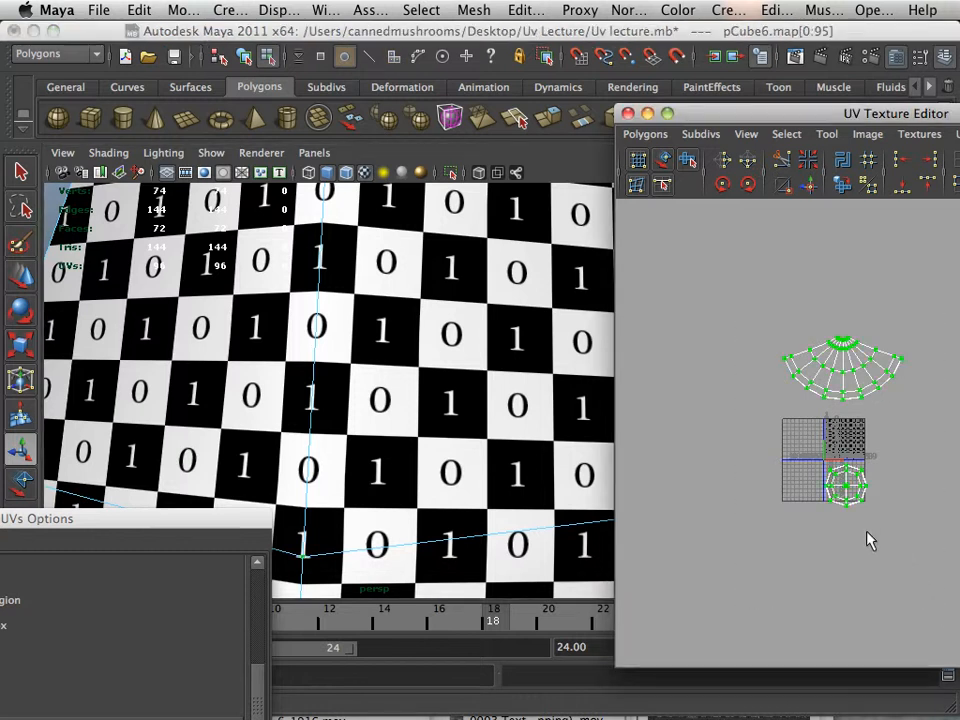
pyautogui.press('r')
pyautogui.moveTo(843, 423); pyautogui.dragTo(795, 420)
pyautogui.keyDown('alt'); pyautogui.moveTo(795, 420); pyautogui.dragTo(948, 628, button='right'); pyautogui.keyUp('alt')
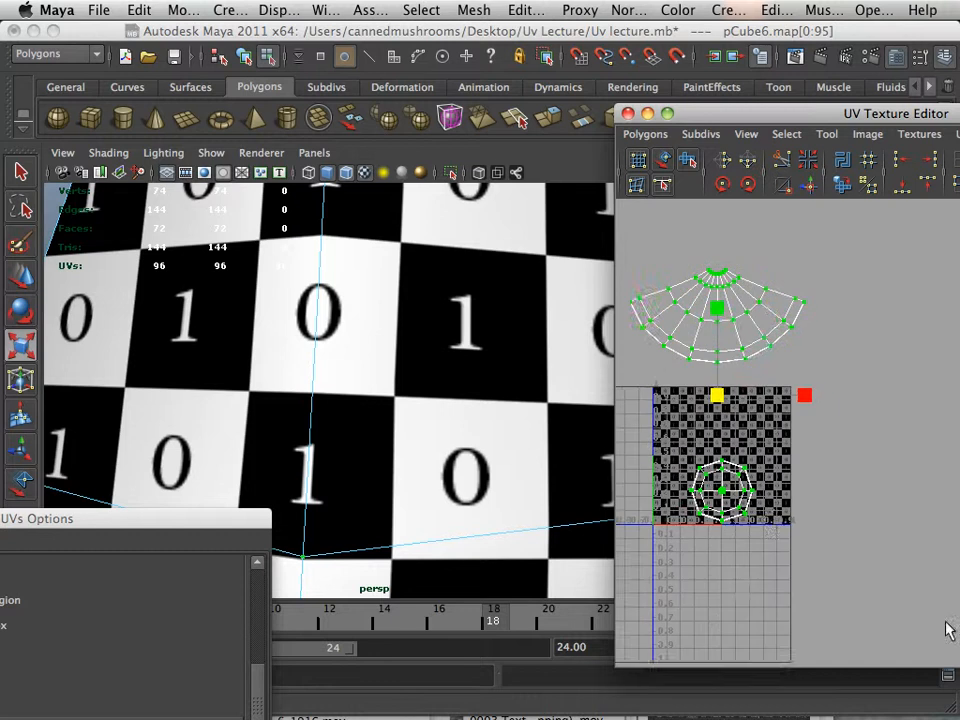
pyautogui.keyDown('alt'); pyautogui.moveTo(775, 518); pyautogui.dragTo(840, 530, button='middle'); pyautogui.keyUp('alt')
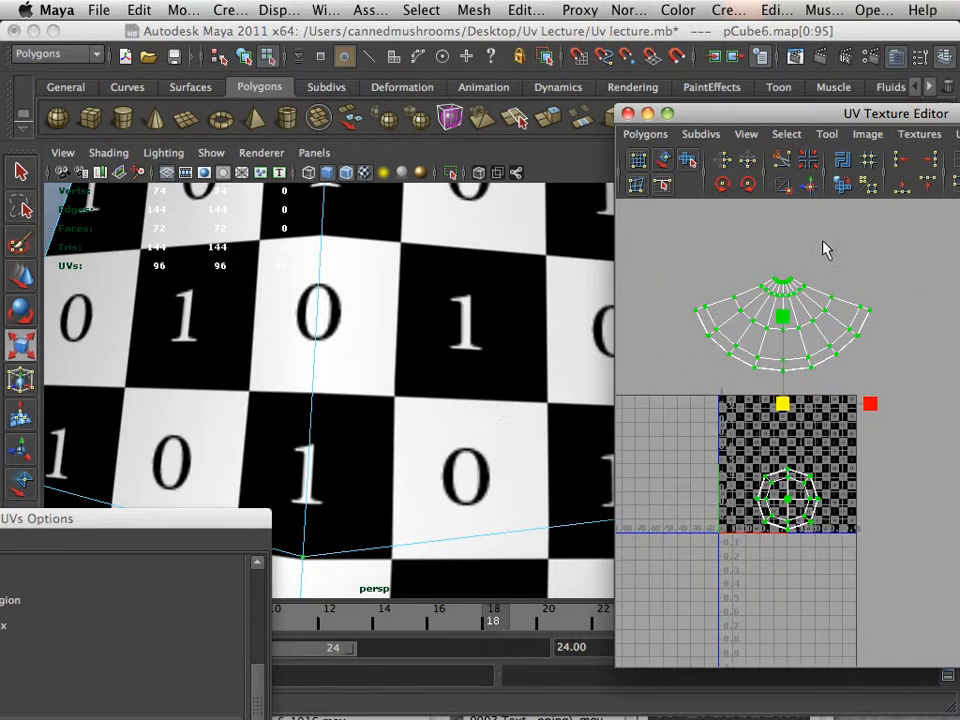
# - Select the side shell's UVs, move them into the upper part of the 0–1 texture space and scale them down to fit its width
pyautogui.moveTo(893, 395); pyautogui.dragTo(891, 395)
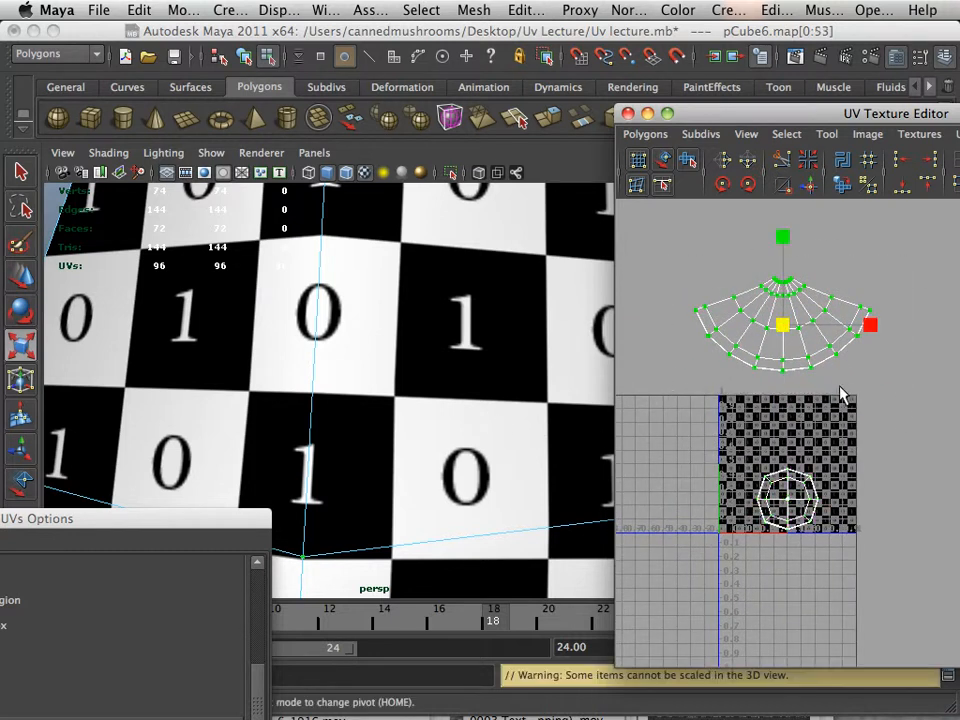
pyautogui.press('w')
pyautogui.moveTo(779, 331); pyautogui.dragTo(712, 453)
pyautogui.scroll(4, 788, 450)
pyautogui.press('r')
pyautogui.keyDown('alt'); pyautogui.moveTo(759, 480); pyautogui.dragTo(791, 469, button='middle'); pyautogui.keyUp('alt')
pyautogui.scroll(2, 841, 500)
pyautogui.press('w')
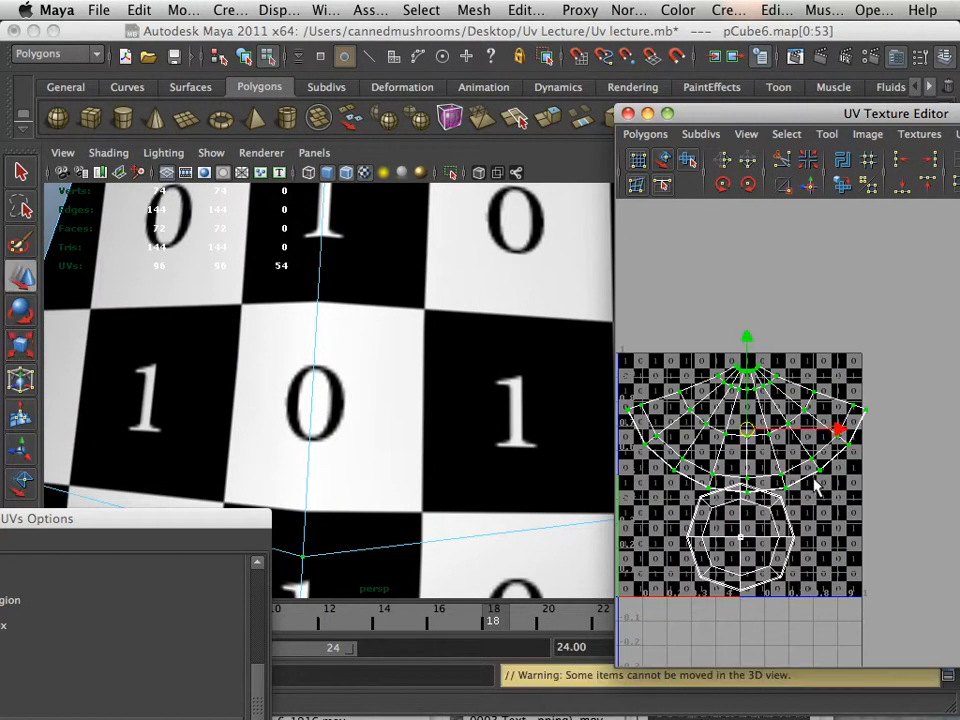
pyautogui.moveTo(834, 430); pyautogui.dragTo(826, 433)
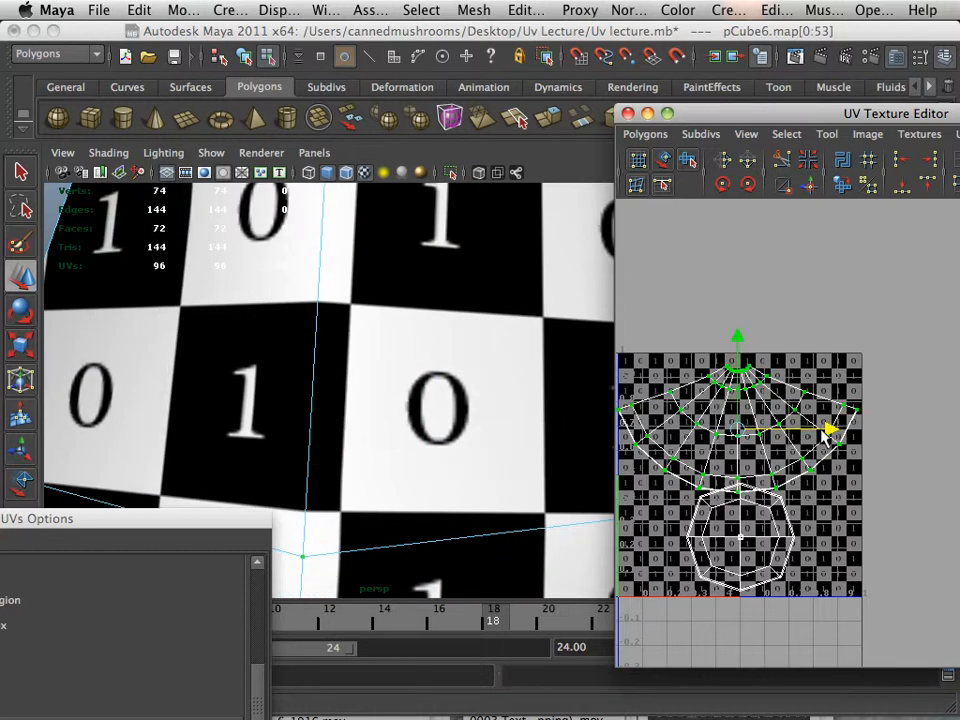
pyautogui.keyDown('alt'); pyautogui.moveTo(775, 506); pyautogui.dragTo(800, 500, button='middle'); pyautogui.keyUp('alt')
pyautogui.moveTo(838, 429); pyautogui.dragTo(853, 425)
# - Select the whole cap shell and move it into the lower-right corner of the 0–1 texture space, below the side shell
pyautogui.click(846, 538)
pyautogui.click(805, 548)
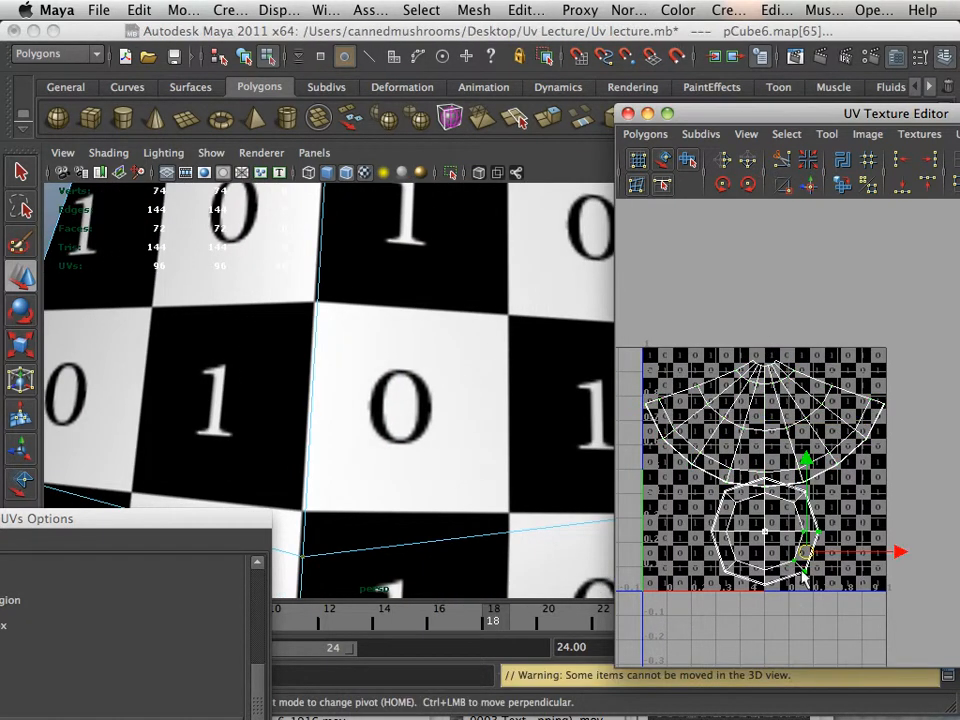
pyautogui.keyDown('ctrl'); pyautogui.moveTo(804, 546); pyautogui.dragTo(835, 556, button='right'); pyautogui.keyUp('ctrl')
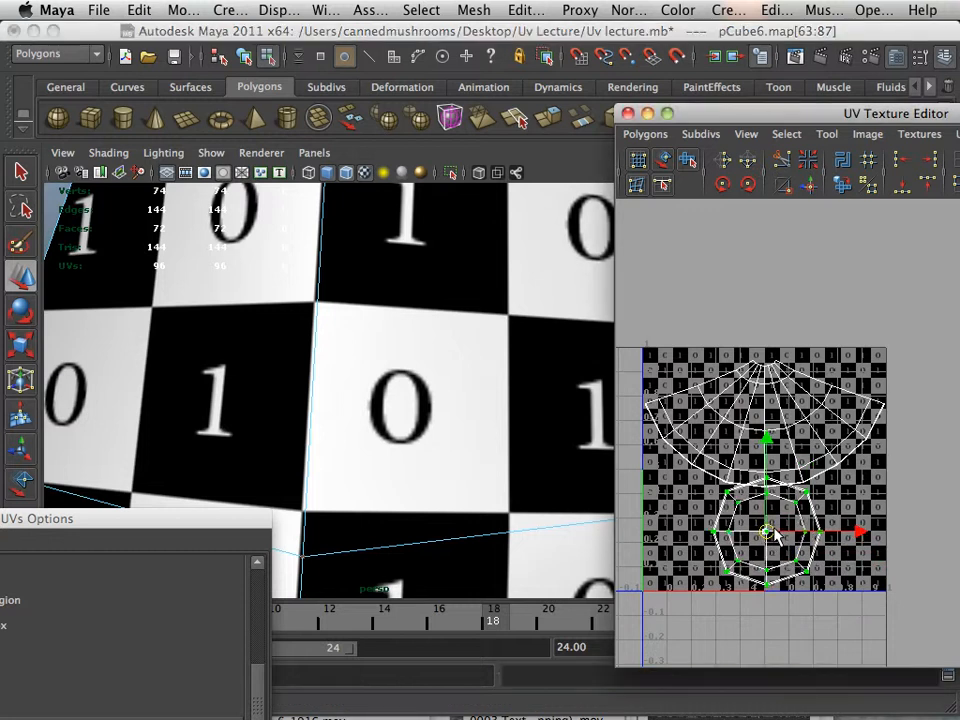
pyautogui.moveTo(784, 540); pyautogui.dragTo(835, 538)
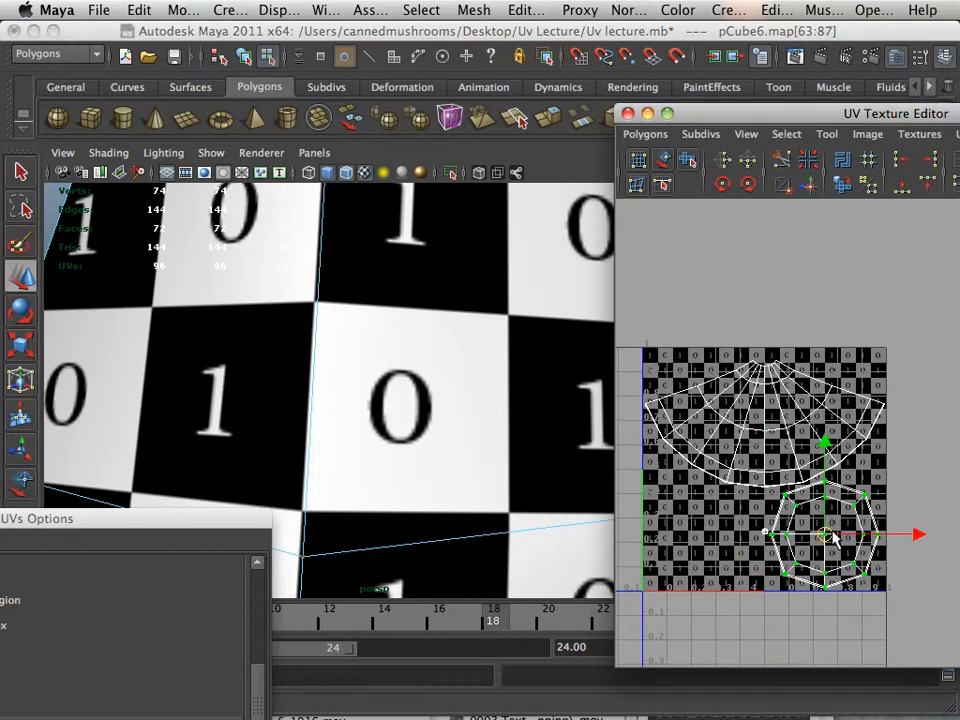
pyautogui.click(800, 635)
pyautogui.keyDown('alt'); pyautogui.moveTo(744, 551); pyautogui.dragTo(763, 562, button='middle'); pyautogui.keyUp('alt')
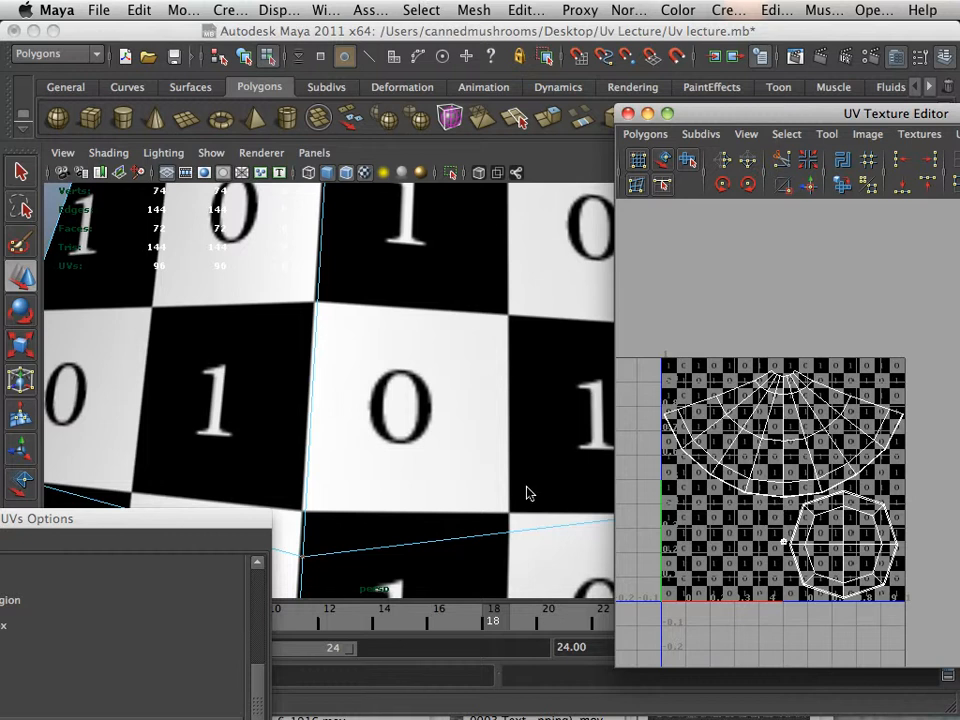
# - Select the cone as a whole object, duplicate it and move the copy in front of the original
pyautogui.keyDown('alt'); pyautogui.moveTo(527, 488); pyautogui.dragTo(319, 428, button='right'); pyautogui.keyUp('alt')
pyautogui.keyDown('alt'); pyautogui.moveTo(319, 428); pyautogui.dragTo(367, 446); pyautogui.keyUp('alt')
pyautogui.moveTo(367, 446); pyautogui.dragTo(448, 324, button='right')
pyautogui.click(365, 368)
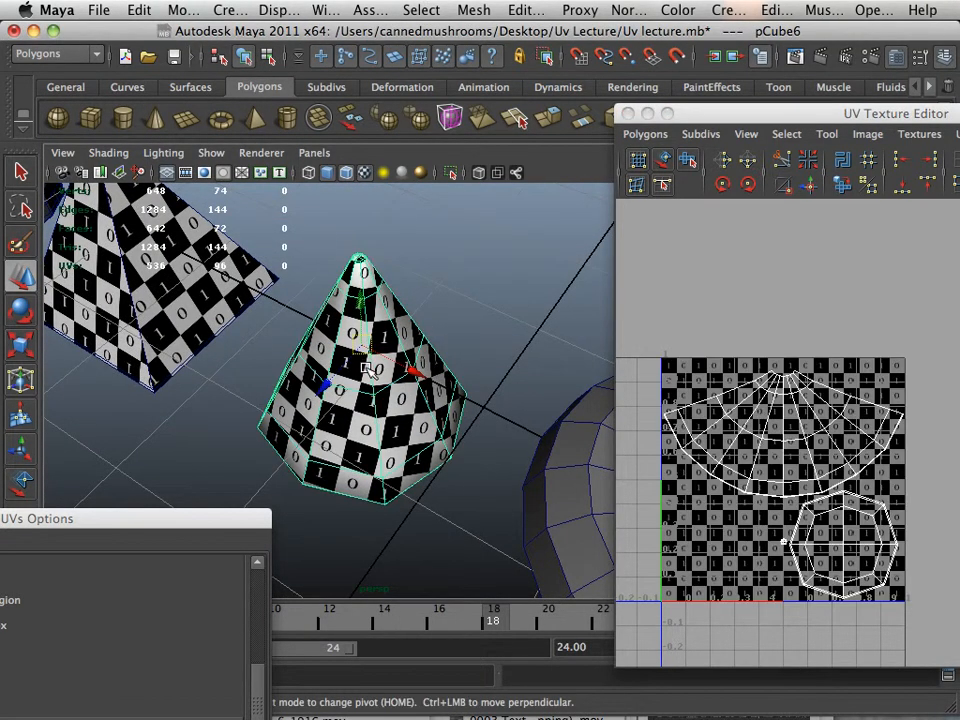
pyautogui.hotkey('ctrl', 'd')
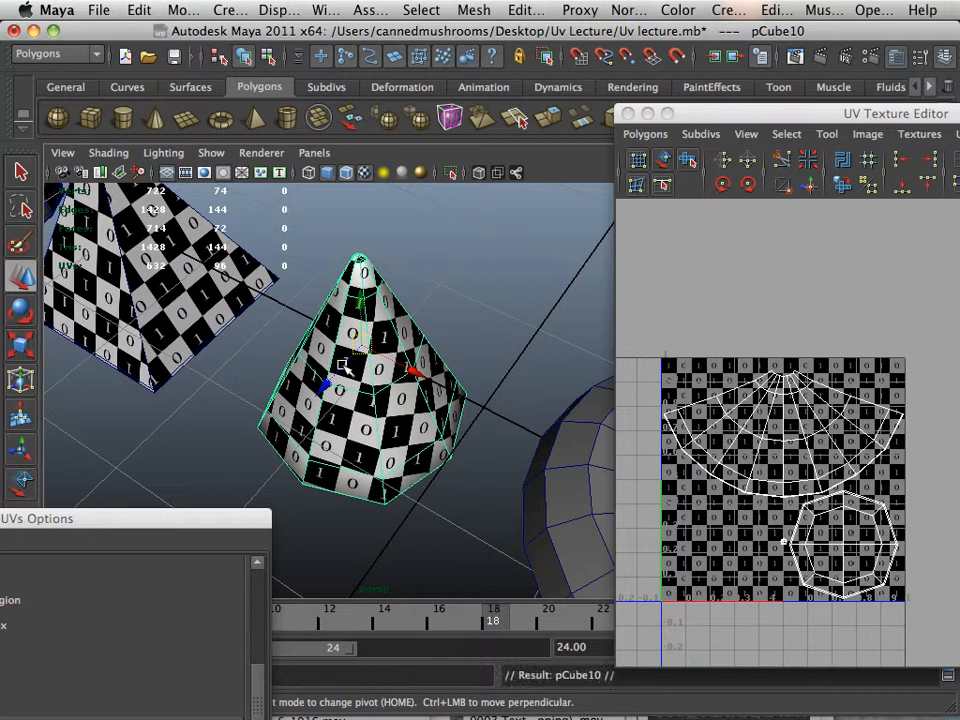
pyautogui.moveTo(329, 384); pyautogui.dragTo(129, 480)
pyautogui.keyDown('alt'); pyautogui.moveTo(345, 428); pyautogui.dragTo(489, 319, button='middle'); pyautogui.keyUp('alt')
pyautogui.keyDown('alt'); pyautogui.moveTo(489, 319); pyautogui.dragTo(374, 373, button='right'); pyautogui.keyUp('alt')
pyautogui.moveTo(364, 402); pyautogui.dragTo(291, 411)
pyautogui.keyDown('alt'); pyautogui.moveTo(444, 330); pyautogui.dragTo(392, 424); pyautogui.keyUp('alt')
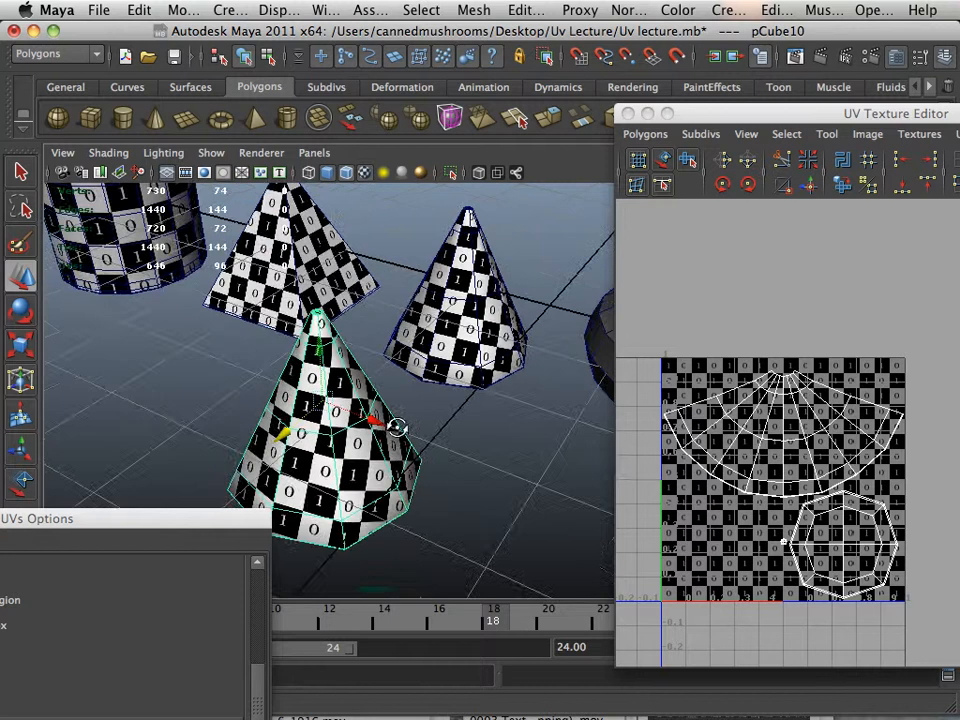
# - Apply automatic UV mapping to the duplicated cone and clear the selection
pyautogui.click(724, 10)
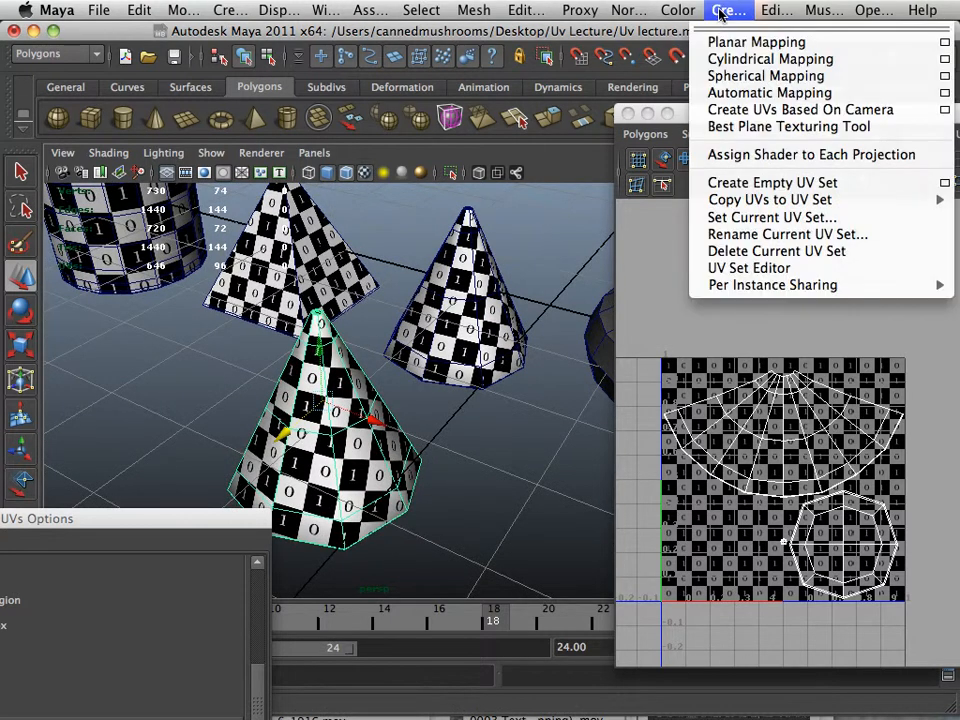
pyautogui.click(760, 92)
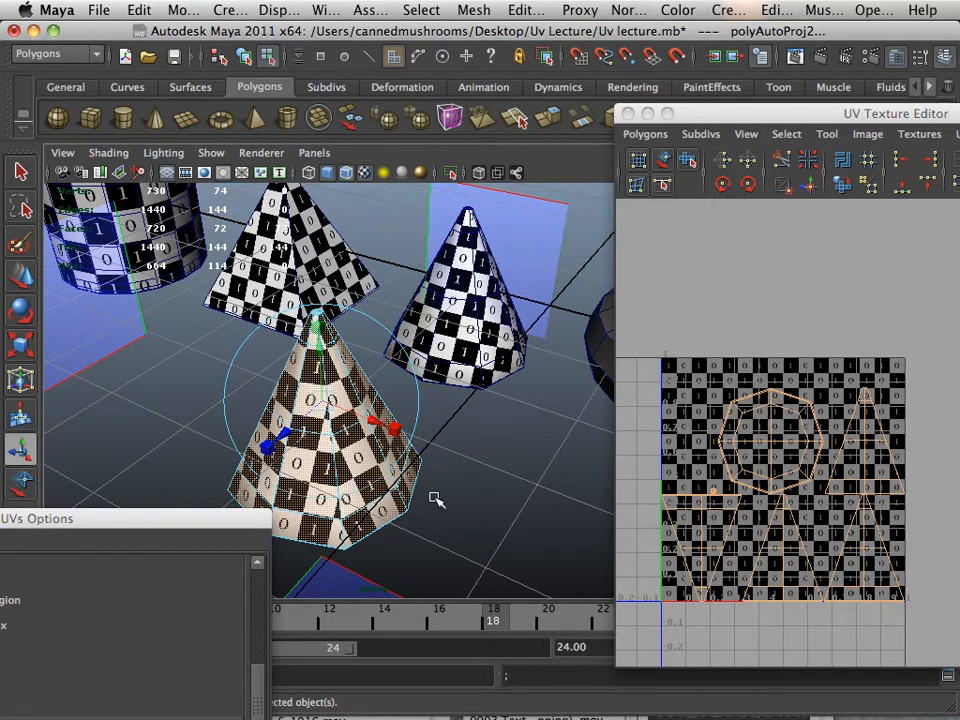
pyautogui.keyDown('alt'); pyautogui.moveTo(416, 488); pyautogui.dragTo(434, 475); pyautogui.keyUp('alt')
pyautogui.scroll(5, 446, 485)
pyautogui.click(201, 469)
# - Compare the checker pattern and seams on the automatically mapped copy with those on the original unfolded cone
pyautogui.keyDown('alt'); pyautogui.moveTo(328, 456); pyautogui.dragTo(161, 461); pyautogui.keyUp('alt')
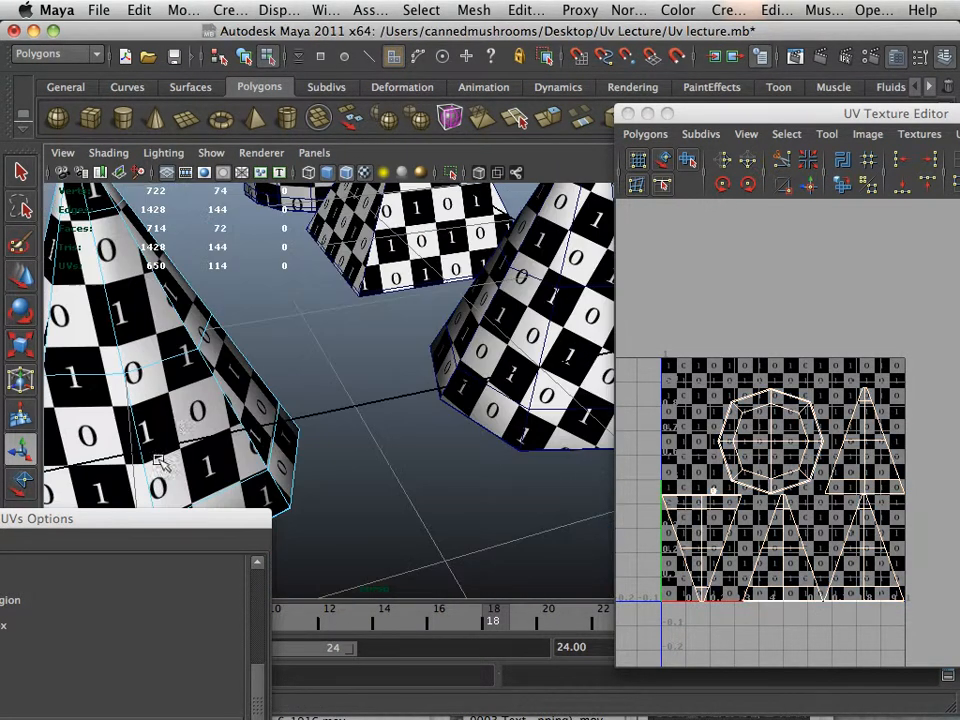
pyautogui.keyDown('alt'); pyautogui.moveTo(174, 422); pyautogui.dragTo(288, 405, button='middle'); pyautogui.keyUp('alt')
pyautogui.keyDown('alt'); pyautogui.moveTo(288, 405); pyautogui.dragTo(229, 407); pyautogui.keyUp('alt')
pyautogui.keyDown('alt'); pyautogui.moveTo(232, 407); pyautogui.dragTo(268, 390, button='right'); pyautogui.keyUp('alt')
pyautogui.keyDown('alt'); pyautogui.moveTo(268, 390); pyautogui.dragTo(136, 395, button='middle'); pyautogui.keyUp('alt')
pyautogui.click(466, 385)
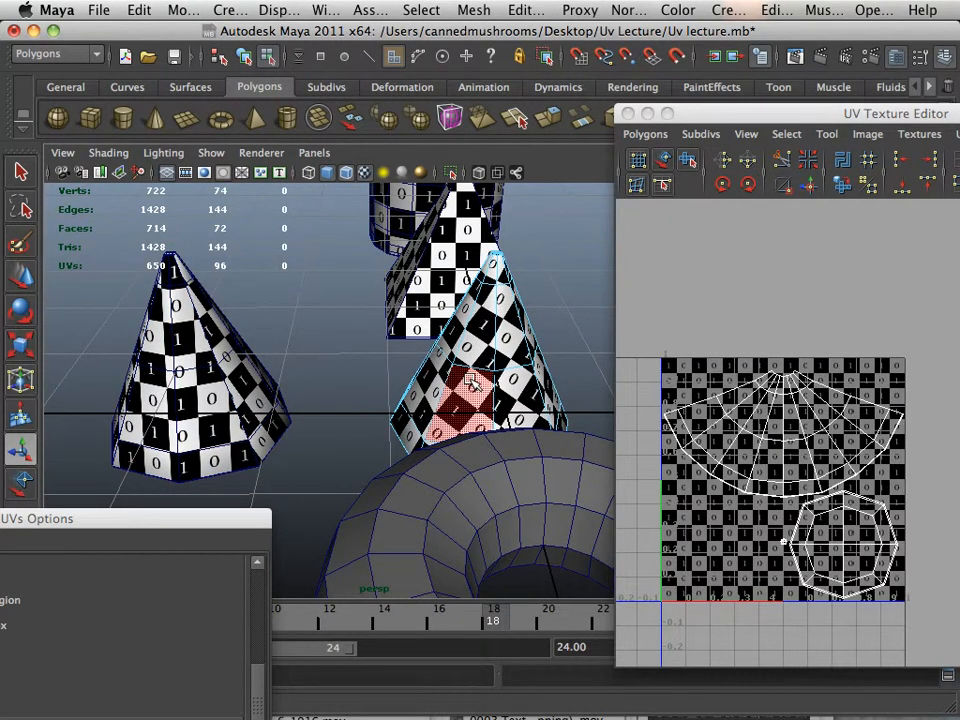
pyautogui.keyDown('alt'); pyautogui.moveTo(480, 345); pyautogui.dragTo(459, 394); pyautogui.keyUp('alt')
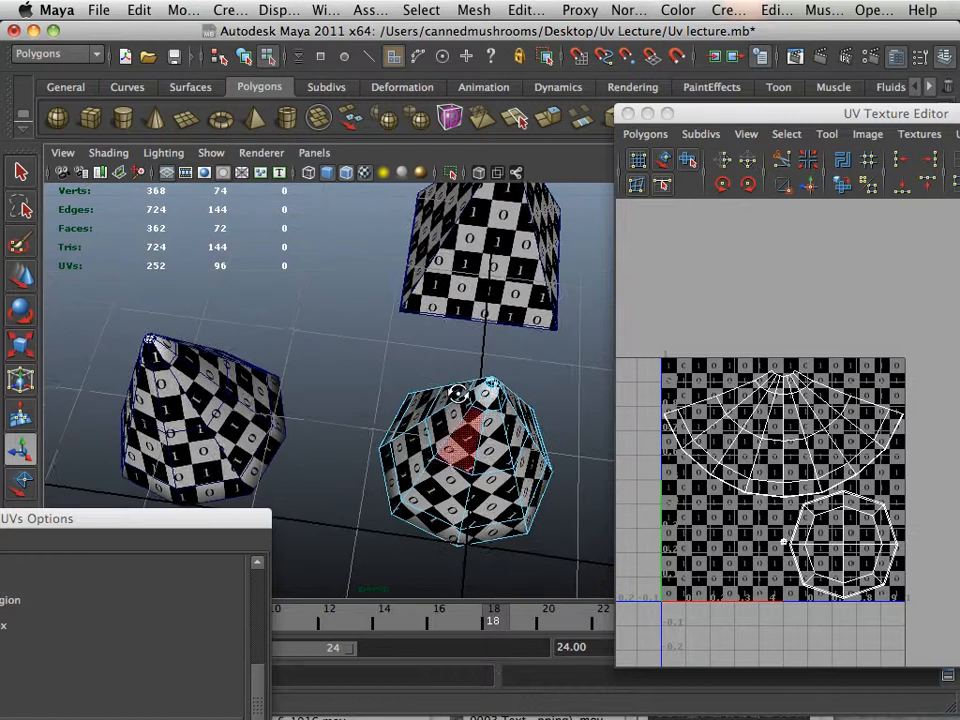
pyautogui.keyDown('alt'); pyautogui.moveTo(459, 396); pyautogui.dragTo(560, 440, button='right'); pyautogui.keyUp('alt')
pyautogui.keyDown('alt'); pyautogui.moveTo(560, 440); pyautogui.dragTo(456, 376); pyautogui.keyUp('alt')
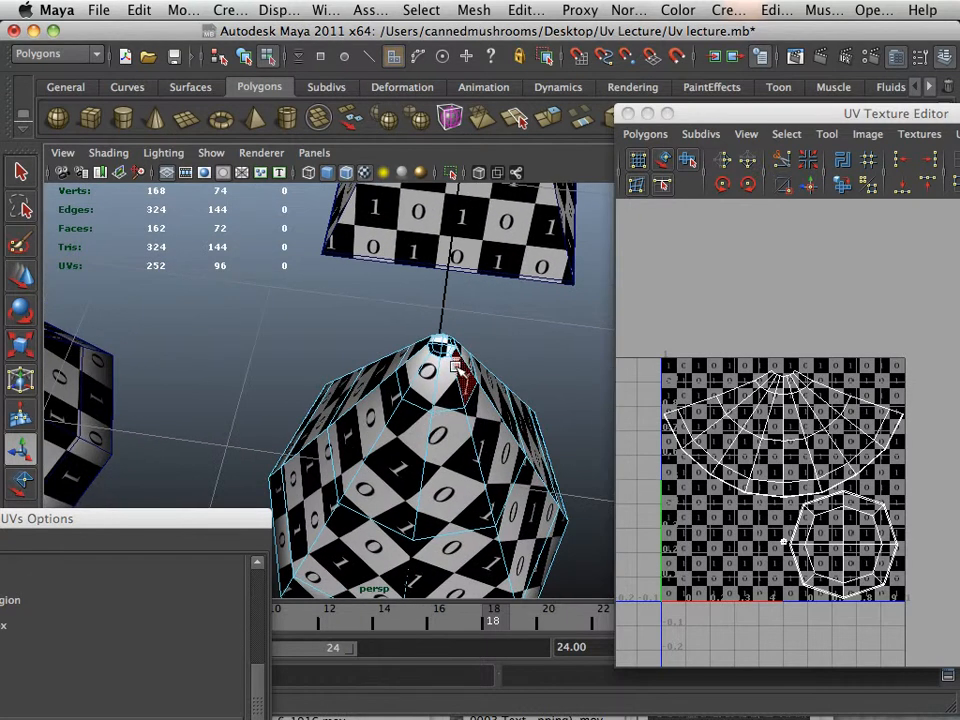
pyautogui.keyDown('alt'); pyautogui.moveTo(541, 478); pyautogui.dragTo(556, 480); pyautogui.keyUp('alt')
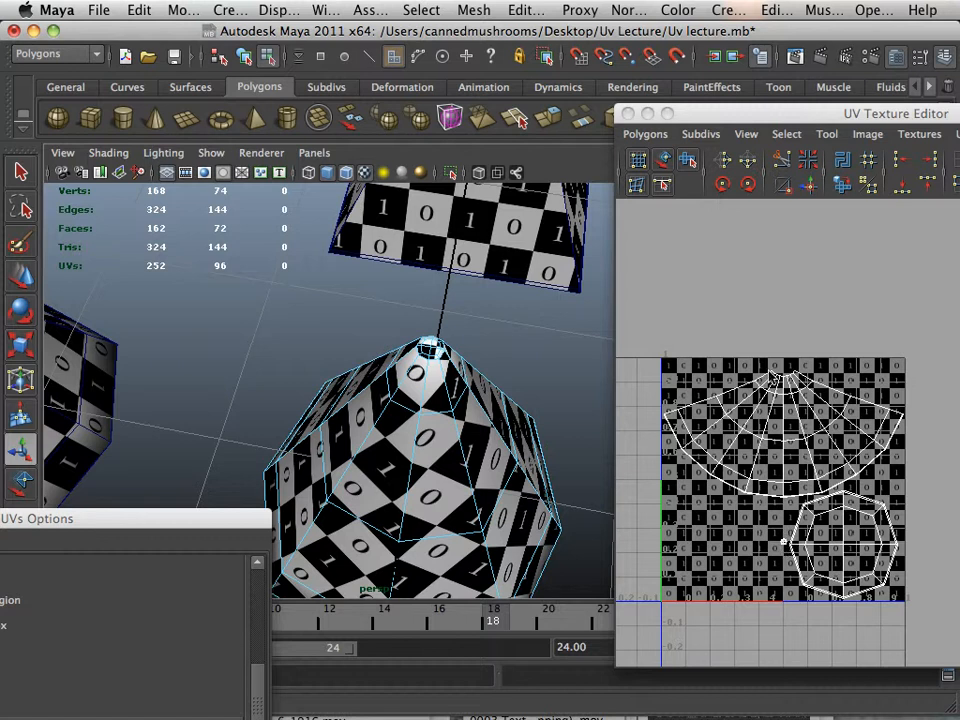
pyautogui.keyDown('alt'); pyautogui.moveTo(439, 467); pyautogui.dragTo(262, 317); pyautogui.keyUp('alt')
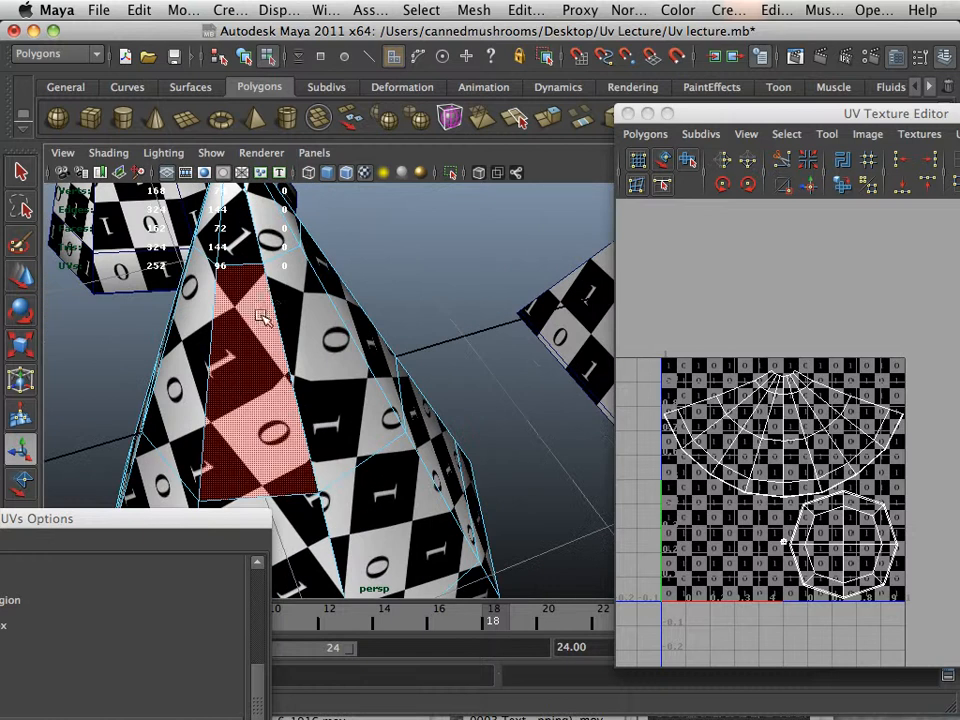
# - Select an edge along the original cone's side seam and examine its position in the UV layout
pyautogui.moveTo(285, 345); pyautogui.dragTo(280, 300, button='right')
pyautogui.click(297, 375)
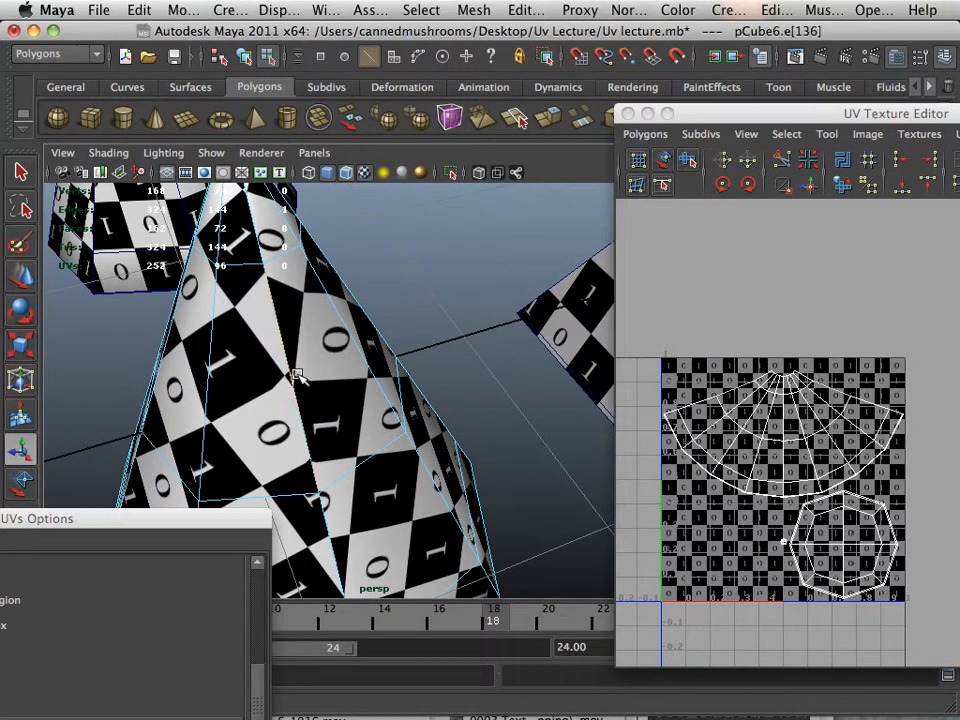
pyautogui.keyDown('alt'); pyautogui.moveTo(720, 400); pyautogui.dragTo(749, 407, button='middle'); pyautogui.keyUp('alt')
pyautogui.keyDown('alt'); pyautogui.moveTo(749, 407); pyautogui.dragTo(815, 440, button='right'); pyautogui.keyUp('alt')
pyautogui.keyDown('alt'); pyautogui.moveTo(815, 440); pyautogui.dragTo(900, 468, button='middle'); pyautogui.keyUp('alt')
pyautogui.keyDown('alt'); pyautogui.moveTo(900, 468); pyautogui.dragTo(950, 508, button='right'); pyautogui.keyUp('alt')
# - Select the automatically mapped cone as a whole object and examine its separate UV shells
pyautogui.keyDown('alt'); pyautogui.moveTo(580, 362); pyautogui.dragTo(237, 329, button='right'); pyautogui.keyUp('alt')
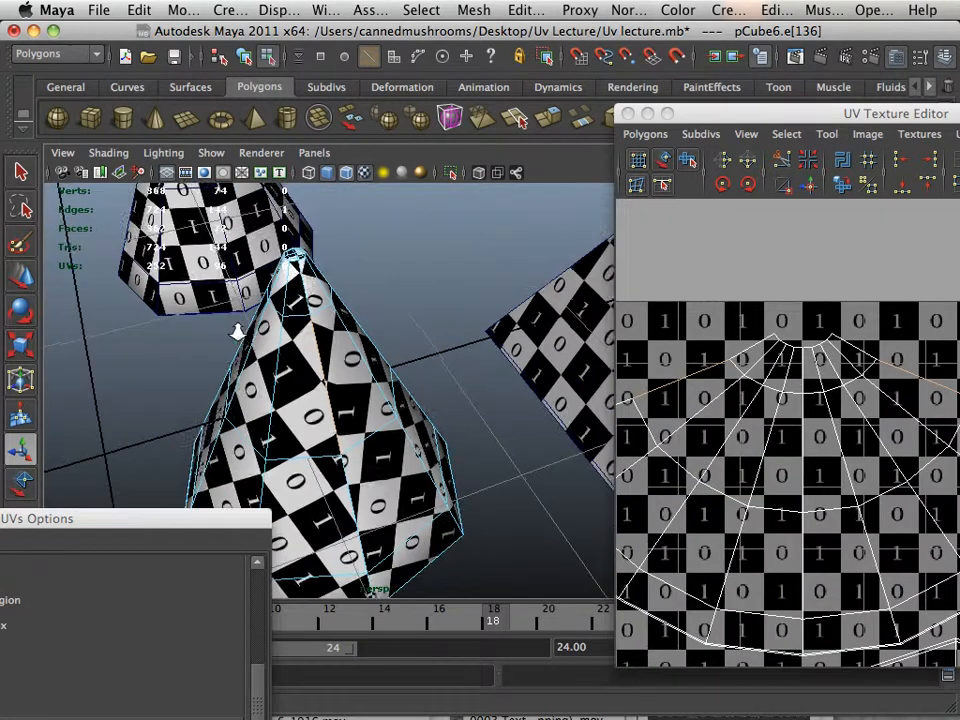
pyautogui.keyDown('alt'); pyautogui.moveTo(237, 329); pyautogui.dragTo(400, 367); pyautogui.keyUp('alt')
pyautogui.keyDown('alt'); pyautogui.moveTo(400, 367); pyautogui.dragTo(526, 386, button='middle'); pyautogui.keyUp('alt')
pyautogui.click(372, 383)
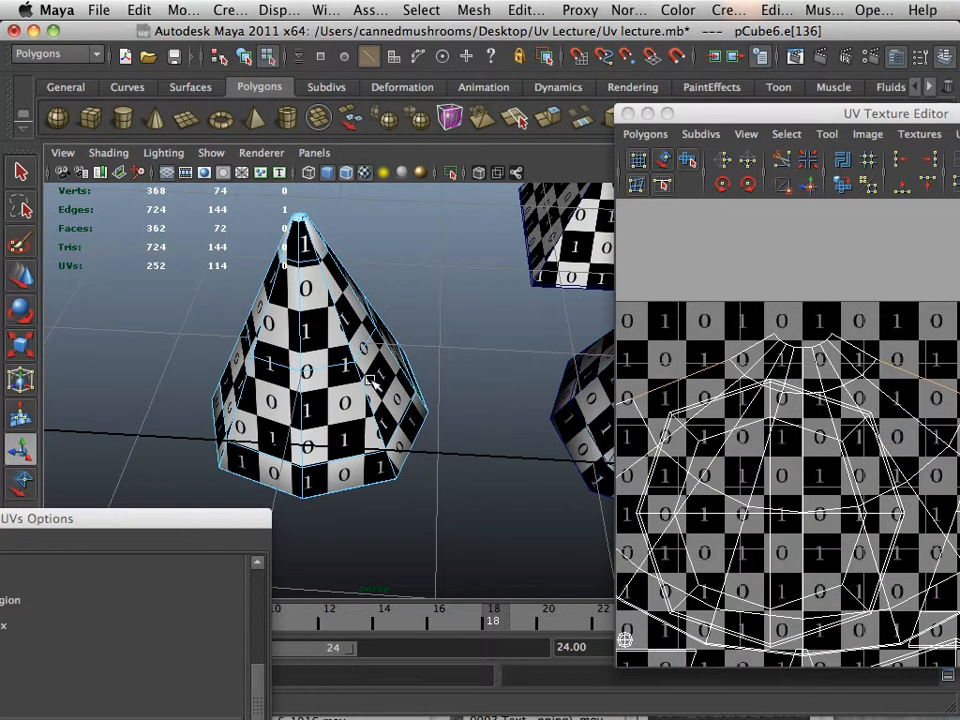
pyautogui.moveTo(386, 345); pyautogui.dragTo(482, 321, button='right')
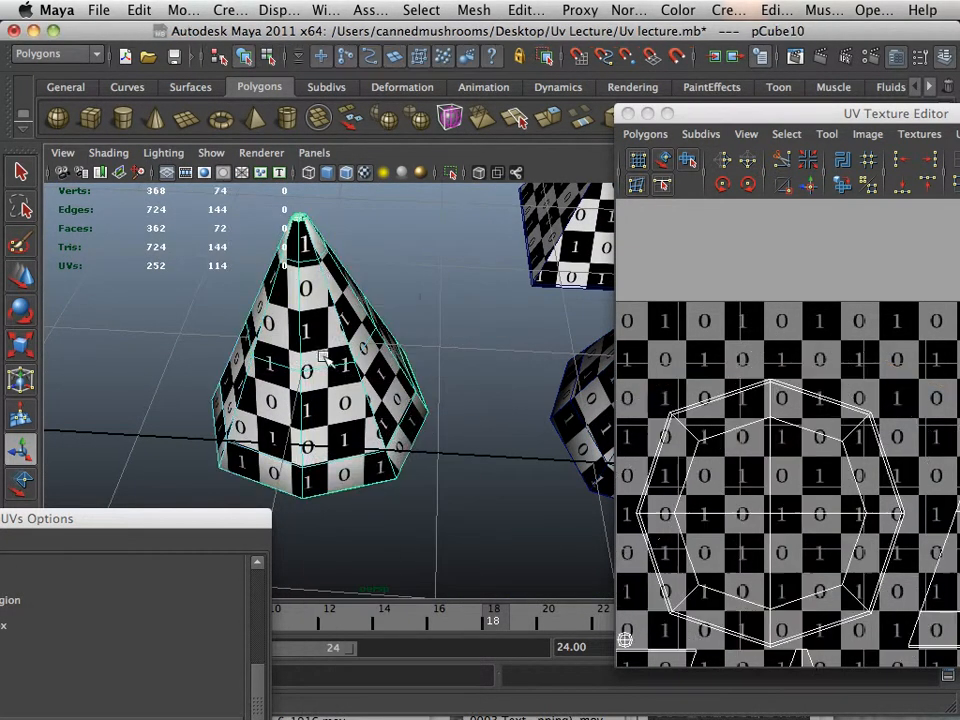
pyautogui.scroll(-5, 790, 500)
pyautogui.keyDown('alt'); pyautogui.moveTo(795, 499); pyautogui.dragTo(688, 456, button='middle'); pyautogui.keyUp('alt')
pyautogui.scroll(-3, 690, 426)
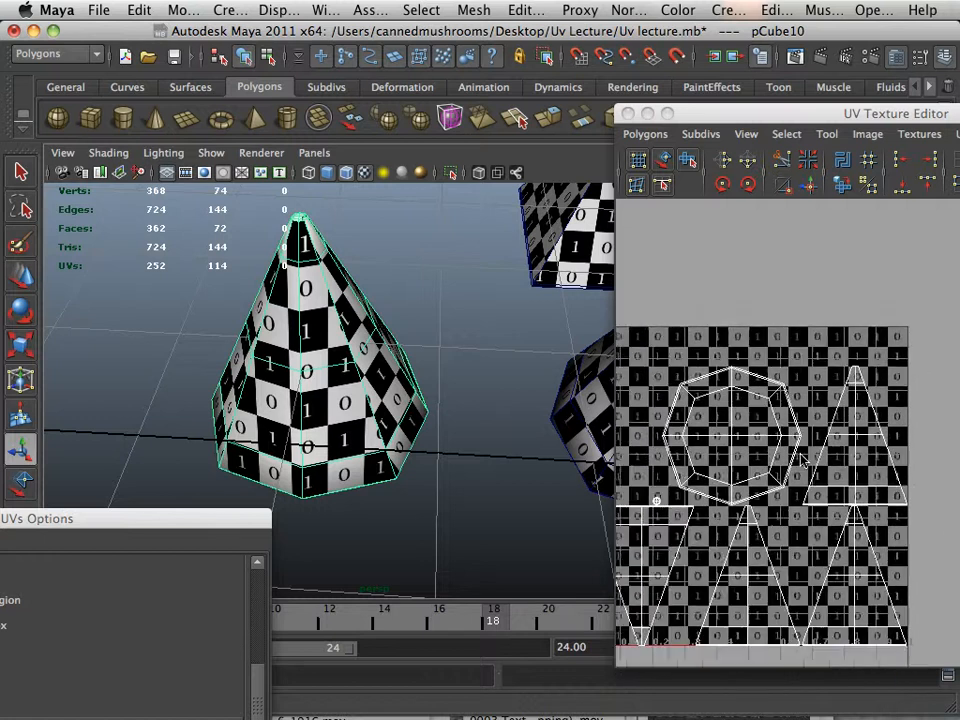
# - Inspect the automatically mapped cone's seams from several sides and reselect it beside the other mapped shapes
pyautogui.keyDown('alt'); pyautogui.moveTo(372, 391); pyautogui.dragTo(512, 370); pyautogui.keyUp('alt')
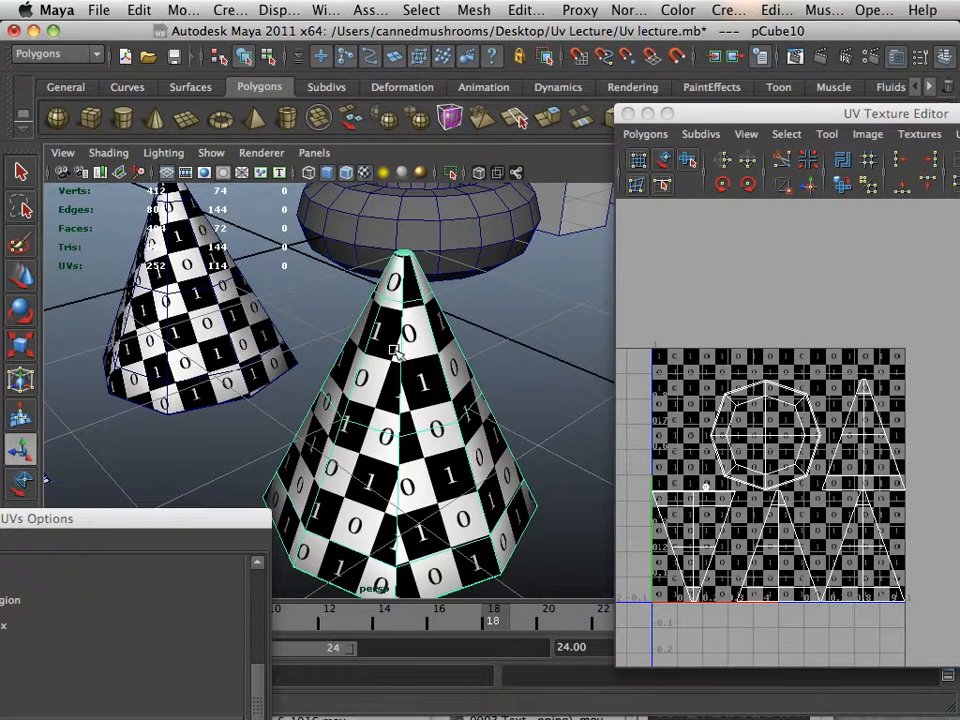
pyautogui.click(373, 425)
pyautogui.keyDown('alt'); pyautogui.moveTo(370, 428); pyautogui.dragTo(440, 388); pyautogui.keyUp('alt')
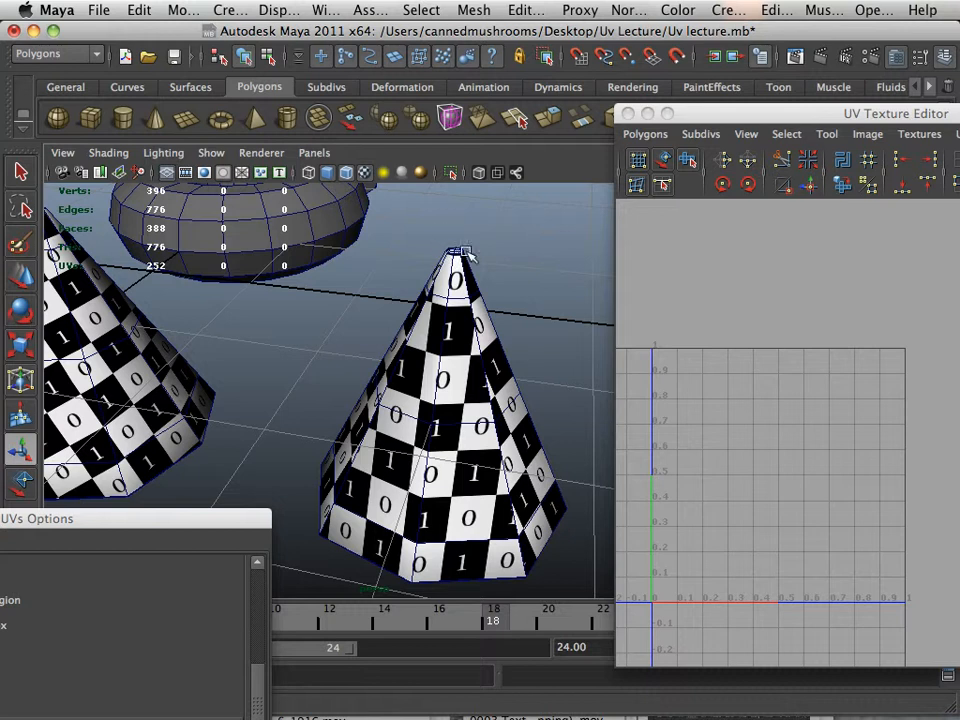
pyautogui.keyDown('alt'); pyautogui.moveTo(473, 429); pyautogui.dragTo(284, 466); pyautogui.keyUp('alt')
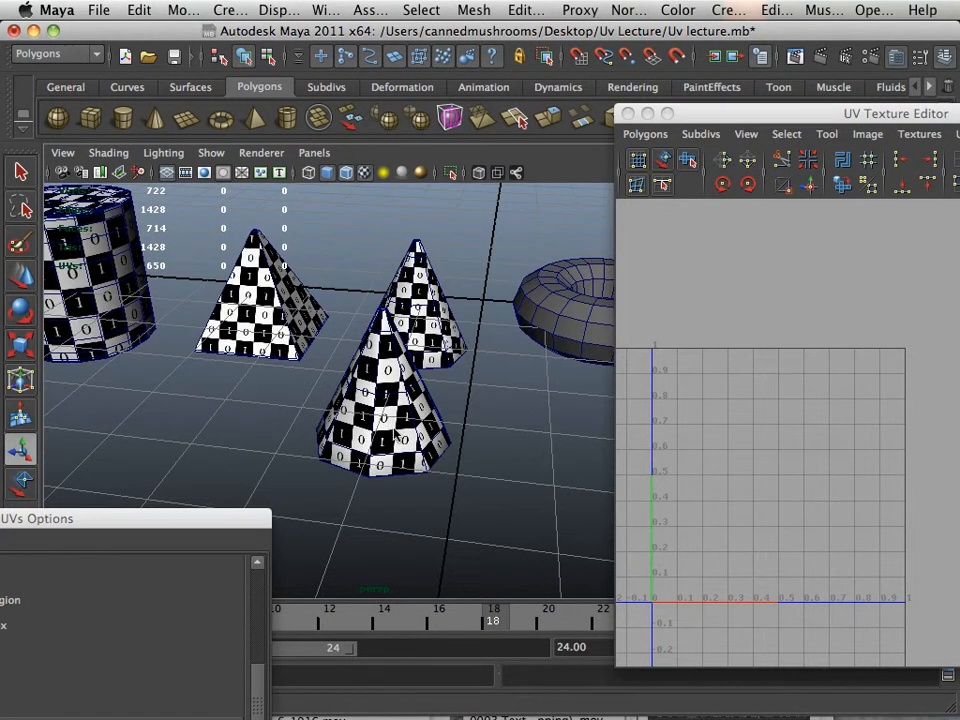
pyautogui.moveTo(394, 346); pyautogui.dragTo(462, 323, button='right')
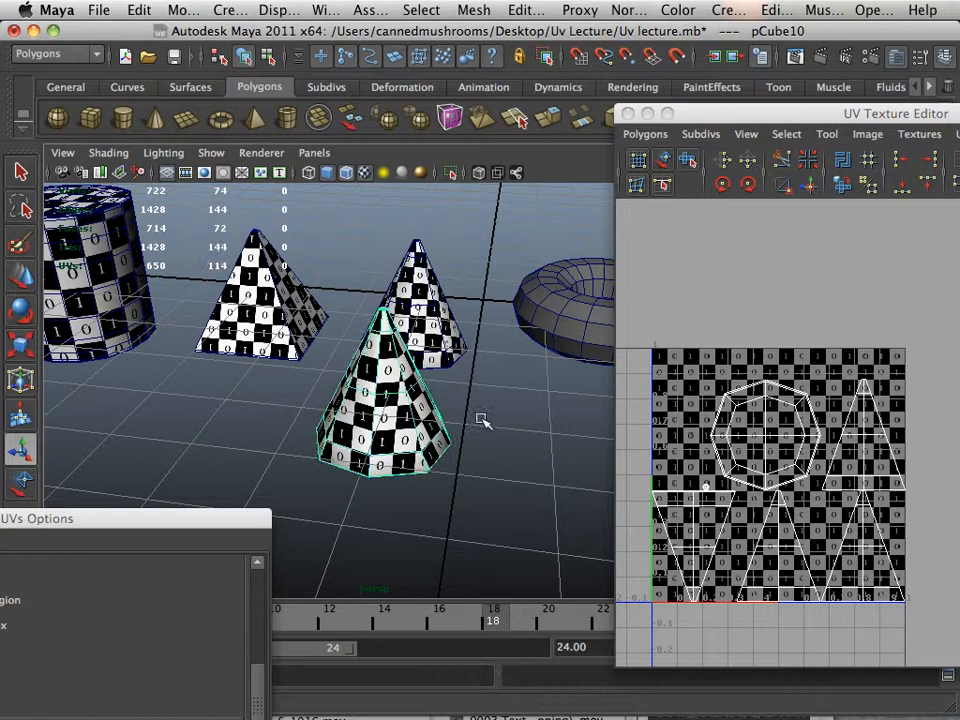
pyautogui.keyDown('alt'); pyautogui.moveTo(480, 420); pyautogui.dragTo(459, 443); pyautogui.keyUp('alt')
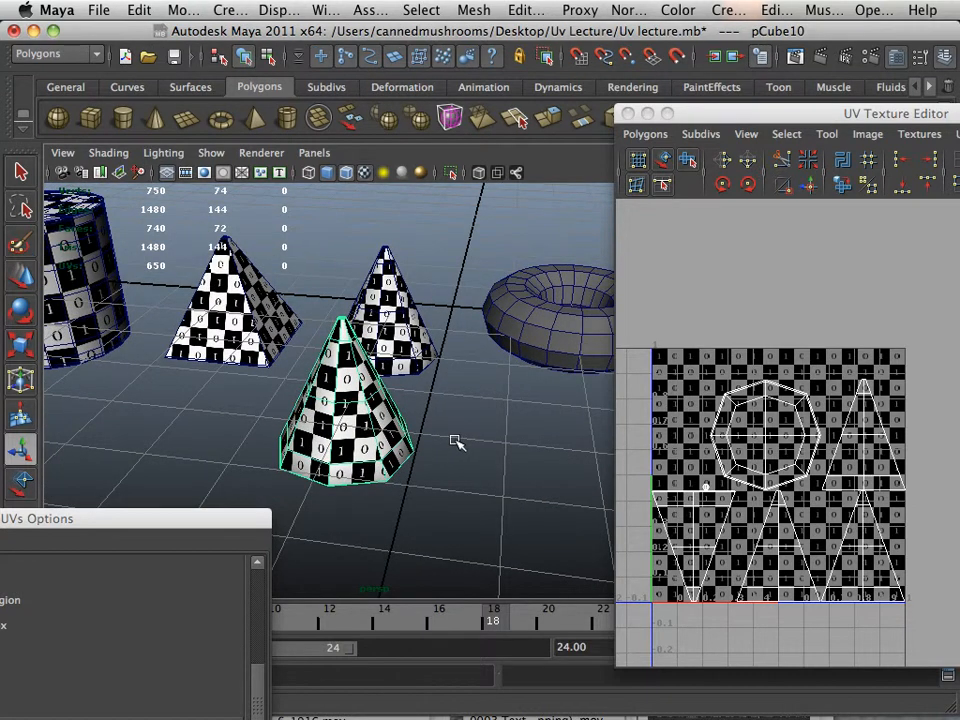
# - Examine the untextured torus beside the mapped cones, viewing its outer side and inner ring
pyautogui.keyDown('alt'); pyautogui.moveTo(365, 452); pyautogui.dragTo(285, 460); pyautogui.keyUp('alt')
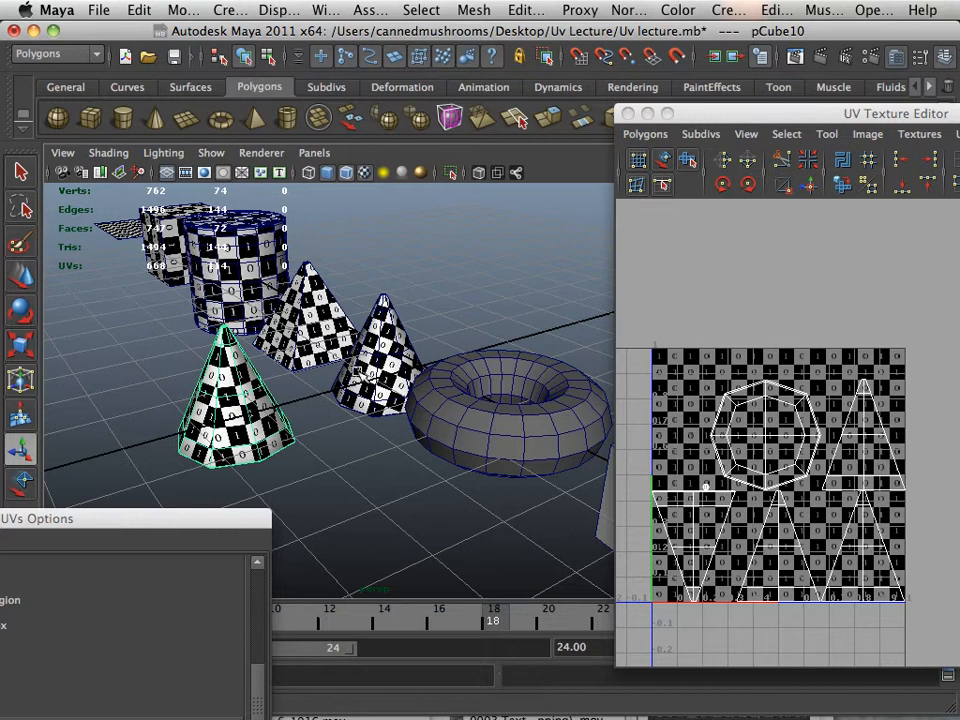
pyautogui.keyDown('alt'); pyautogui.moveTo(428, 507); pyautogui.dragTo(382, 501); pyautogui.keyUp('alt')
pyautogui.keyDown('alt'); pyautogui.moveTo(267, 480); pyautogui.dragTo(225, 480); pyautogui.keyUp('alt')
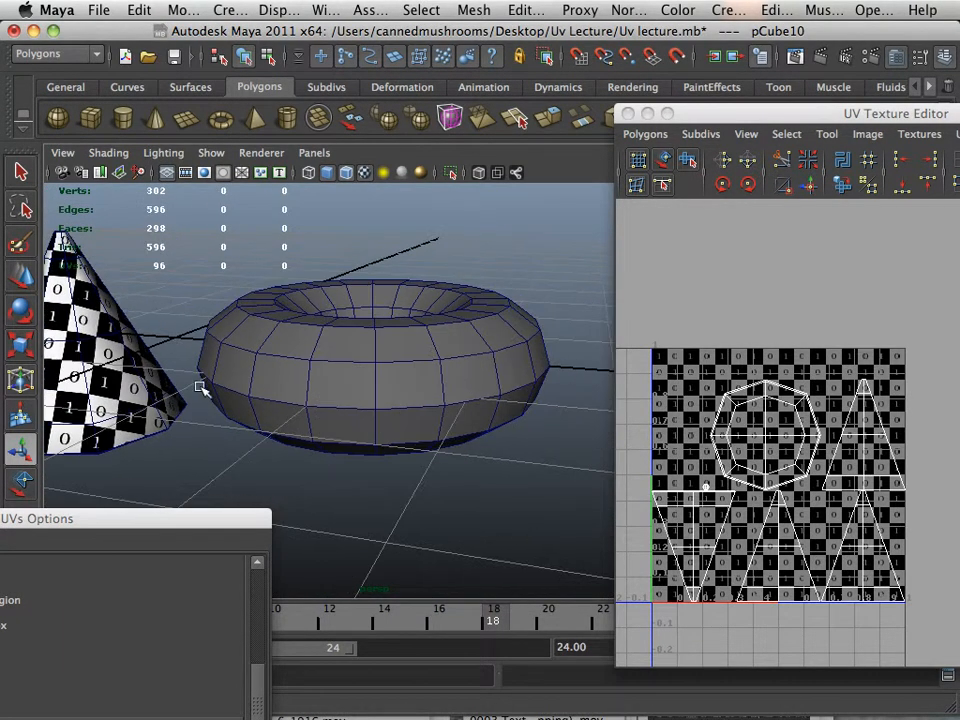
pyautogui.keyDown('alt'); pyautogui.moveTo(200, 388); pyautogui.dragTo(176, 393, button='middle'); pyautogui.keyUp('alt')
pyautogui.keyDown('alt'); pyautogui.moveTo(183, 394); pyautogui.dragTo(320, 408, button='right'); pyautogui.keyUp('alt')
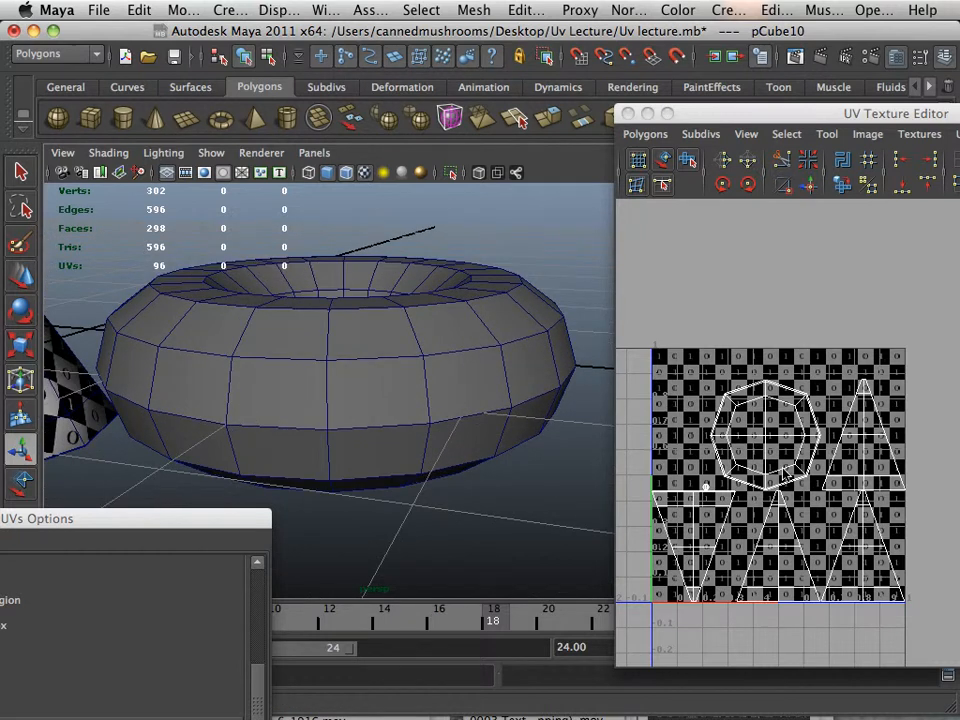
pyautogui.keyDown('alt'); pyautogui.moveTo(452, 430); pyautogui.dragTo(360, 399, button='right'); pyautogui.keyUp('alt')
pyautogui.moveTo(360, 399)
pyautogui.keyDown('alt'); pyautogui.mouseDown()
pyautogui.moveTo(321, 392)
pyautogui.moveTo(364, 420)
pyautogui.mouseUp(); pyautogui.keyUp('alt')
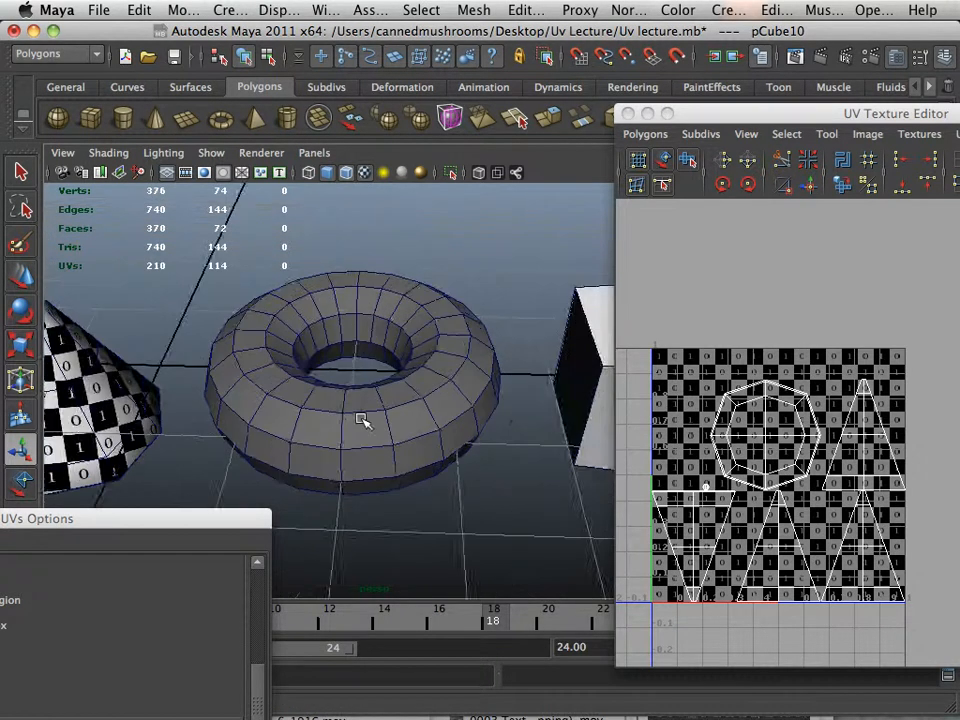
# - Select the original unfolded cone to review its side and cap UV shells, and return the view to the torus
pyautogui.keyDown('alt'); pyautogui.moveTo(364, 420); pyautogui.dragTo(372, 416, button='middle'); pyautogui.keyUp('alt')
pyautogui.keyDown('alt'); pyautogui.moveTo(372, 416); pyautogui.dragTo(336, 392); pyautogui.keyUp('alt')
pyautogui.click(257, 373)
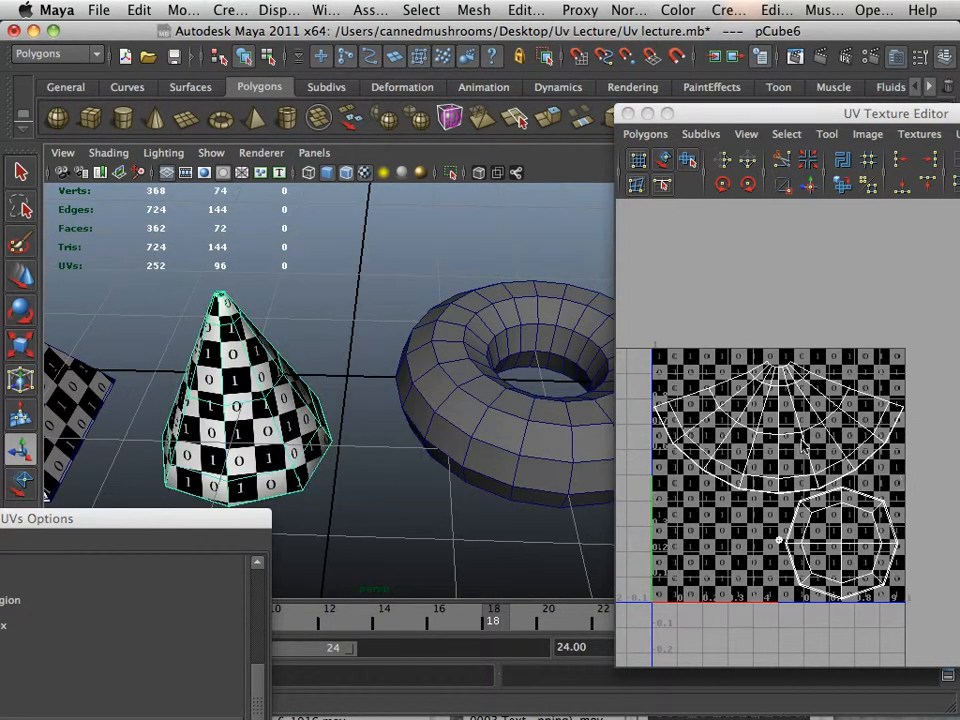
pyautogui.keyDown('alt'); pyautogui.moveTo(768, 460); pyautogui.dragTo(703, 455, button='middle'); pyautogui.keyUp('alt')
pyautogui.keyDown('alt'); pyautogui.moveTo(525, 467); pyautogui.dragTo(413, 460, button='middle'); pyautogui.keyUp('alt')
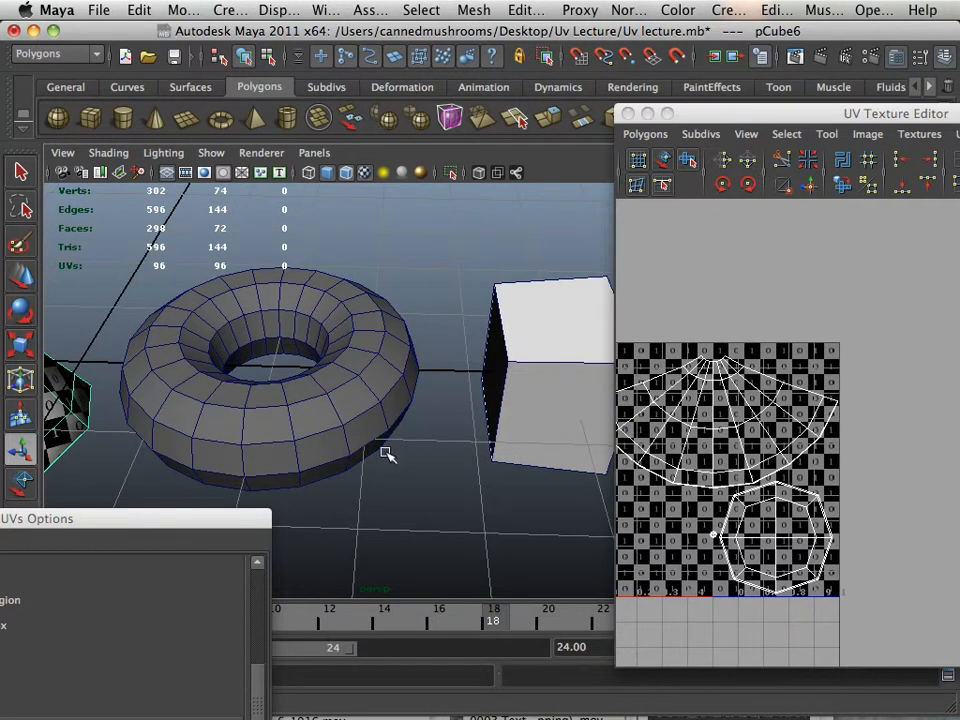